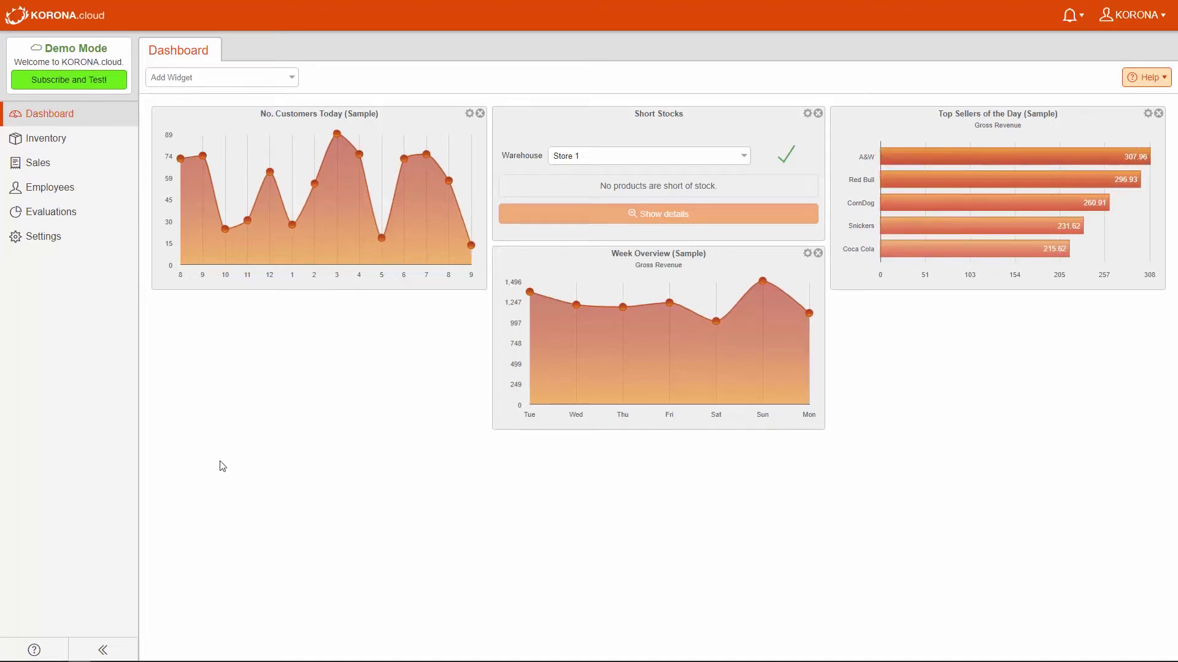
Step: Open POS 01 from Sales > Points of Sale for editing
left_click(97, 164)
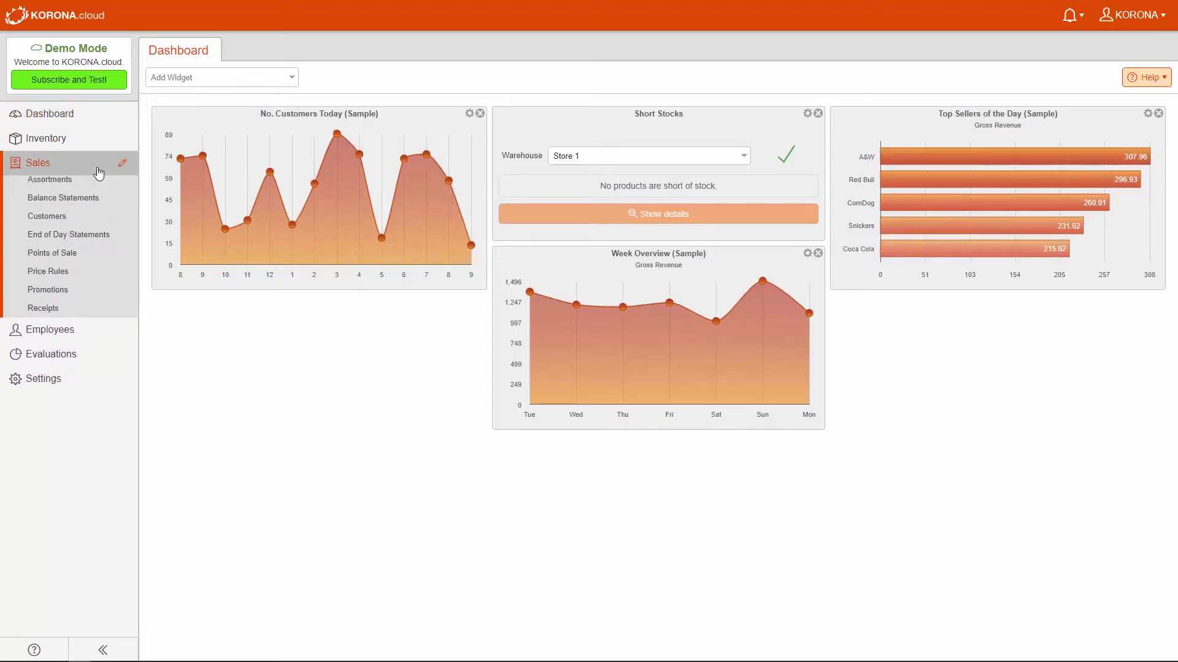
left_click(102, 255)
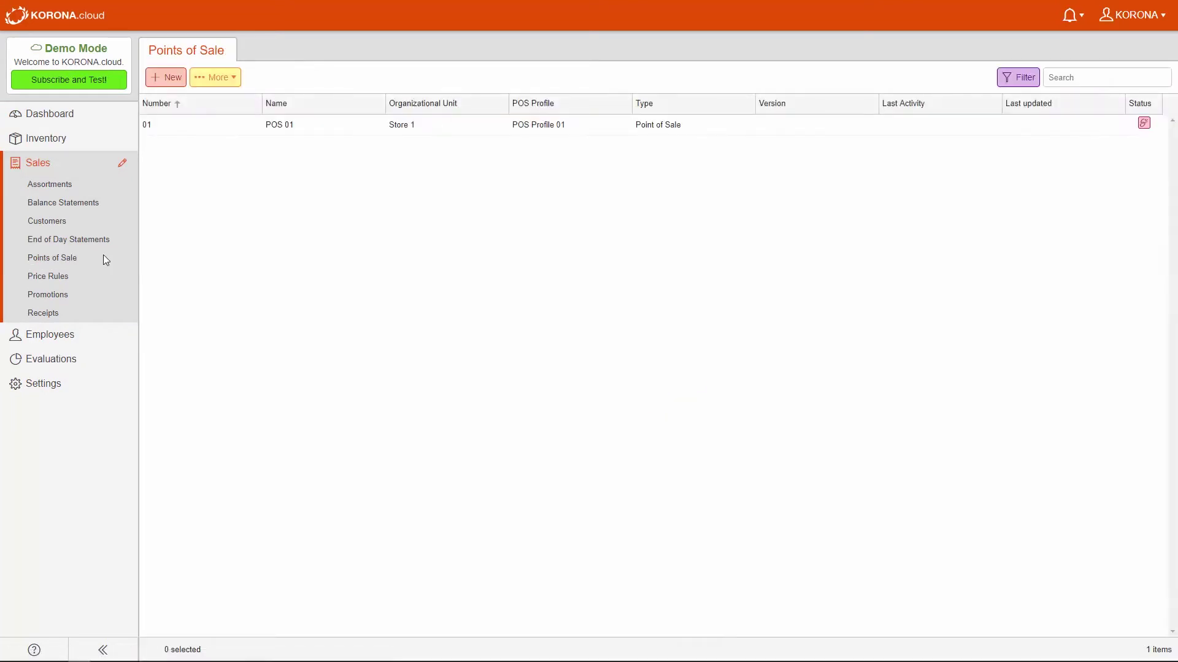
left_click(385, 130)
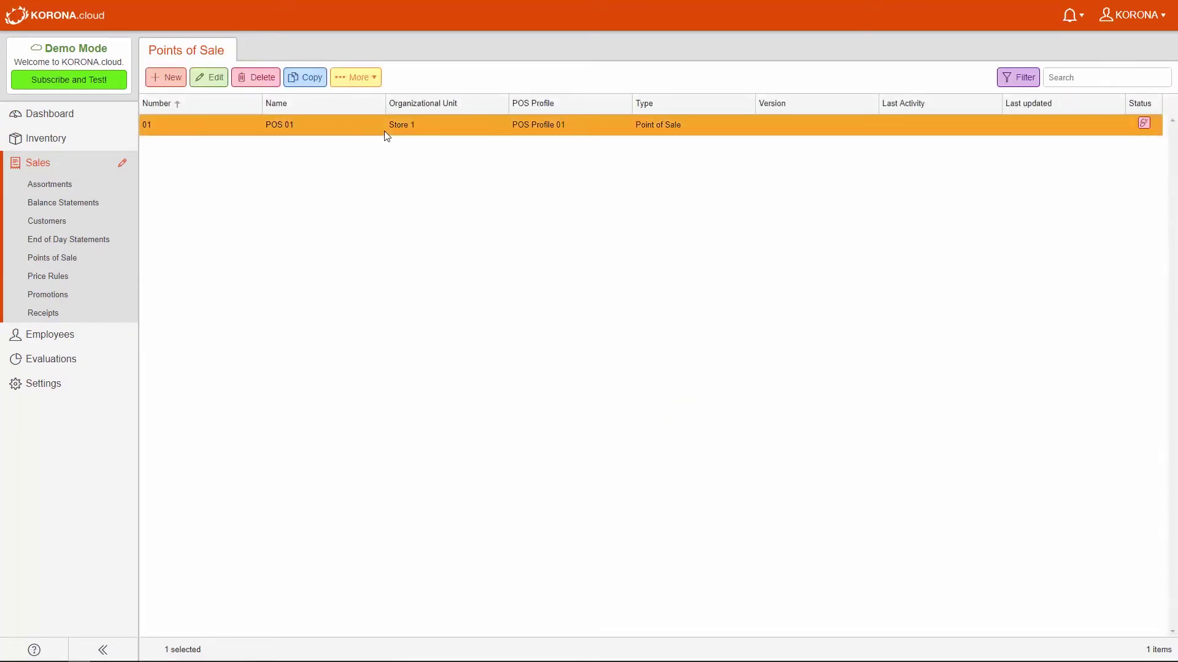
double_click(384, 130)
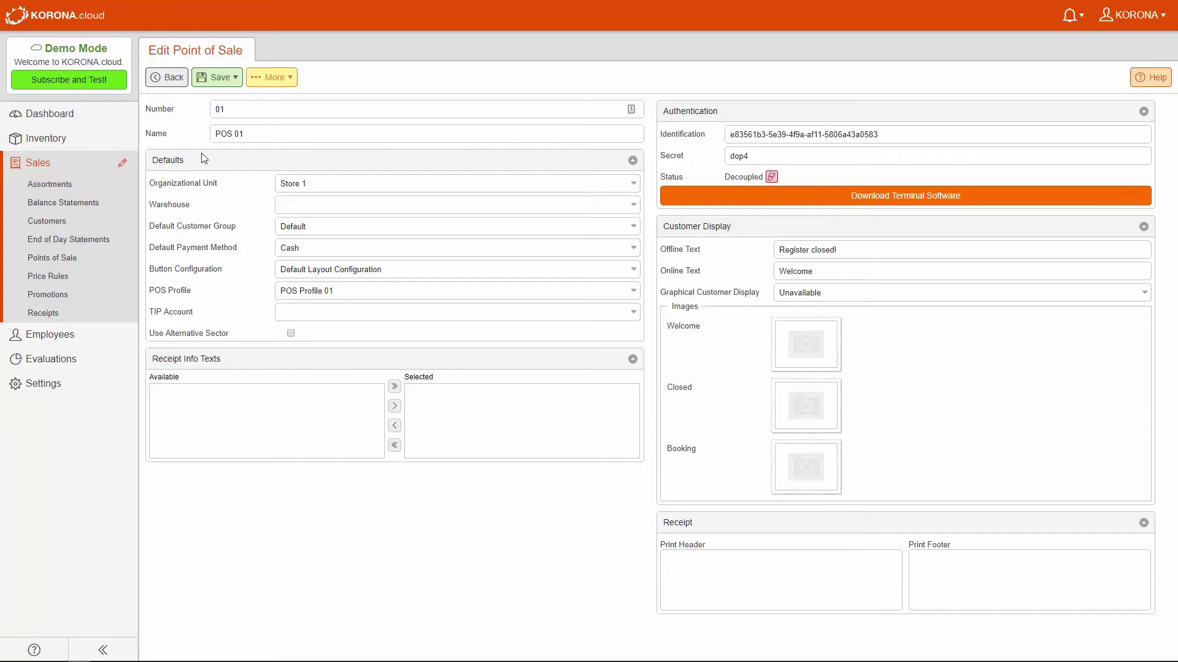
Step: Open Default Layout Configuration from Settings > Button Configurations for editing
left_click(69, 386)
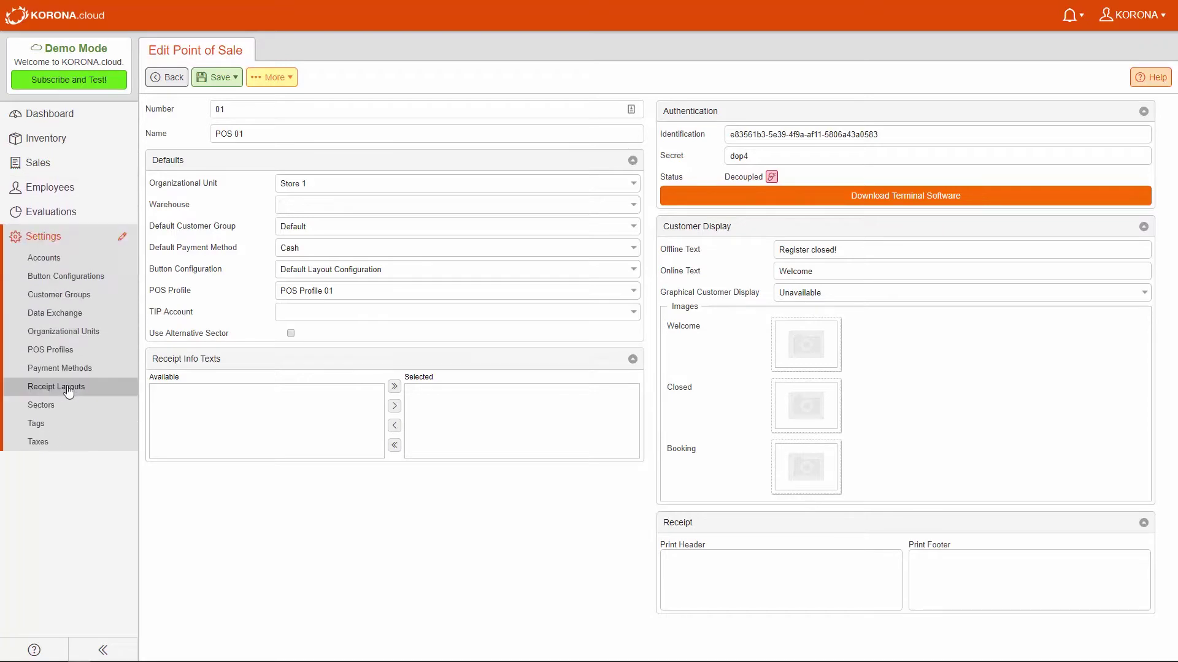
left_click(85, 277)
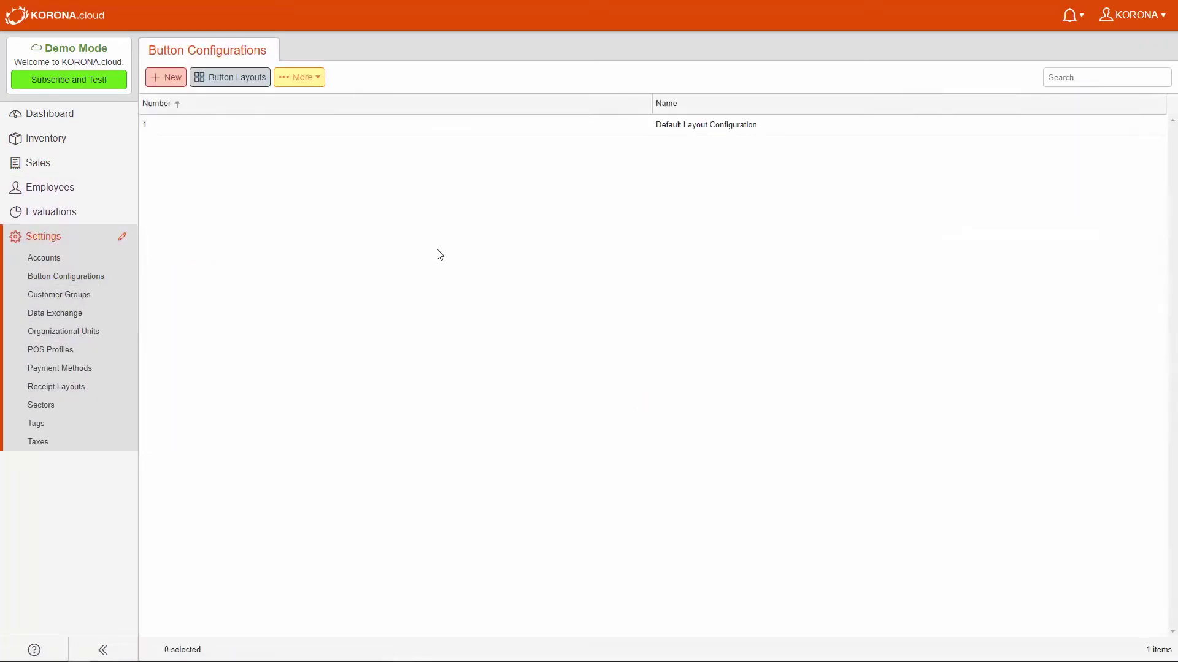
left_click(641, 127)
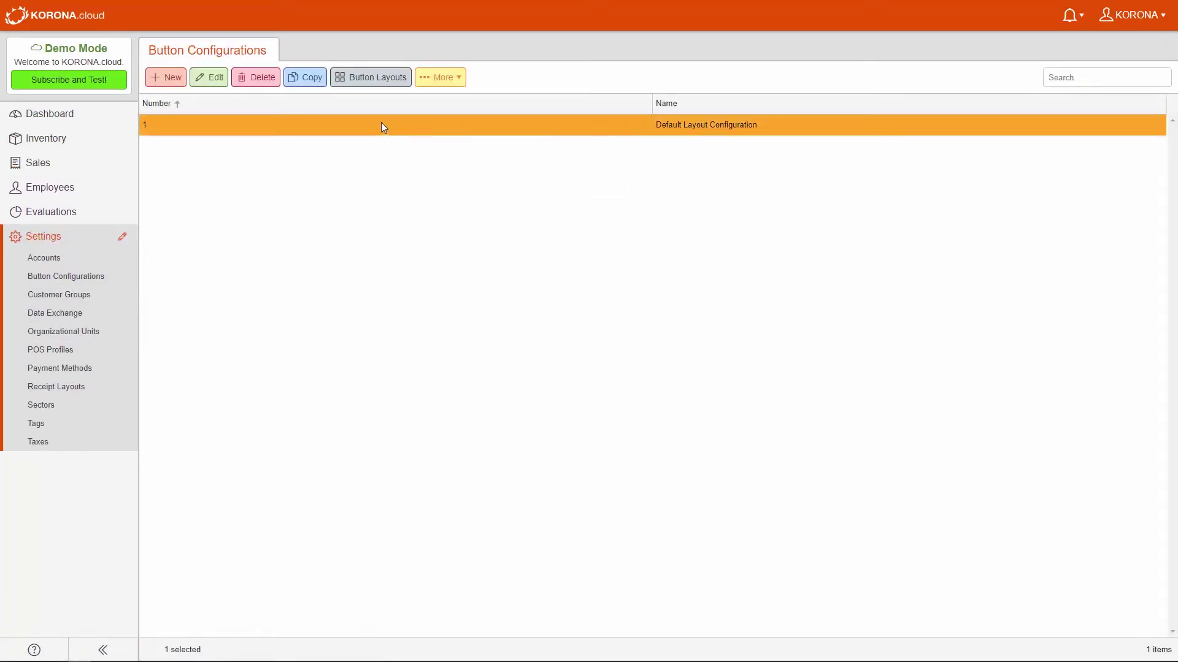
left_click(208, 77)
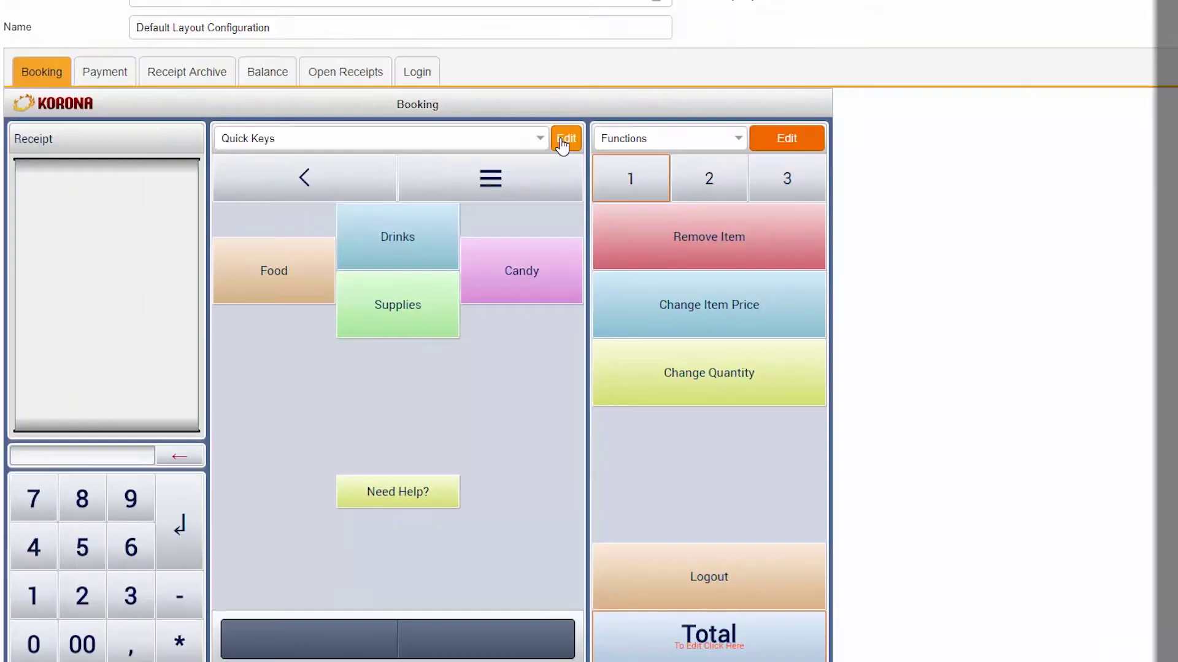
Step: Edit the Quick Keys layout, check the Food button, and select the empty cell below Supplies
left_click(560, 141)
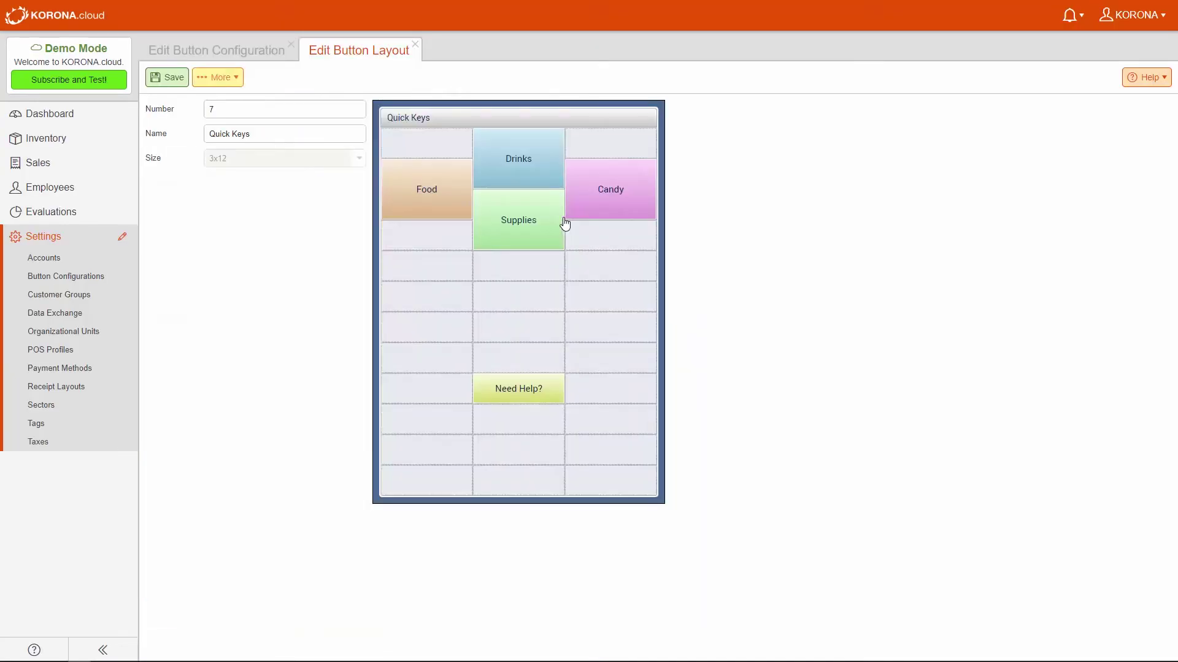
left_click(446, 205)
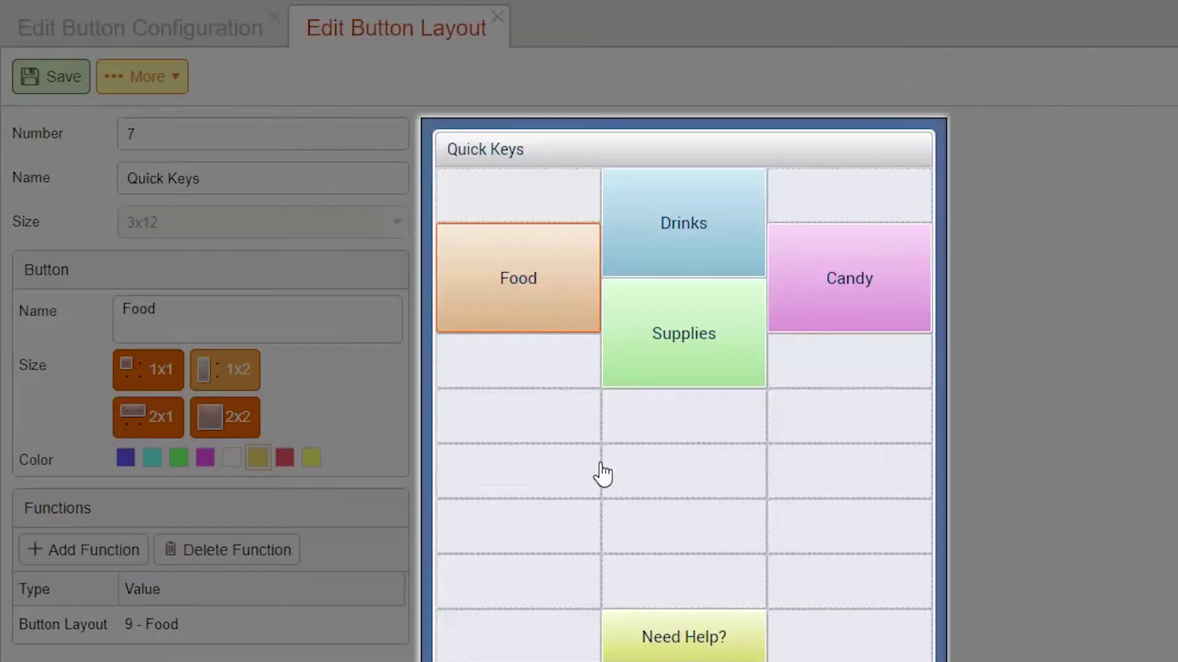
left_click(630, 478)
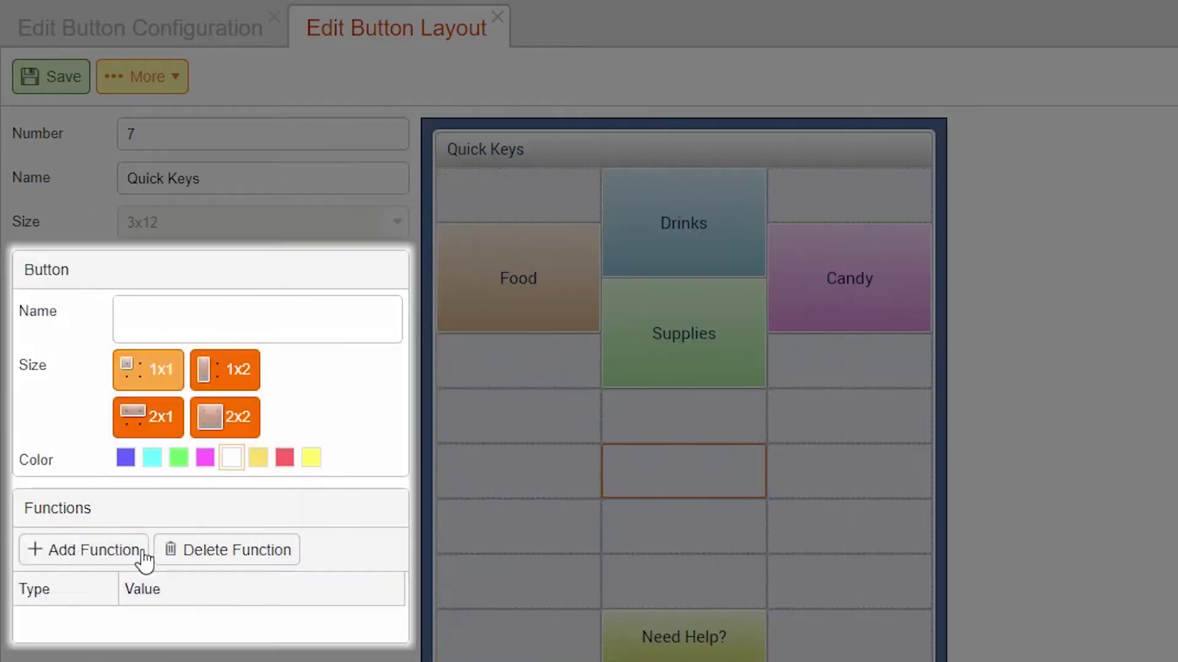
Step: Give the new cell a Product function for A&W (1002)
left_click(126, 559)
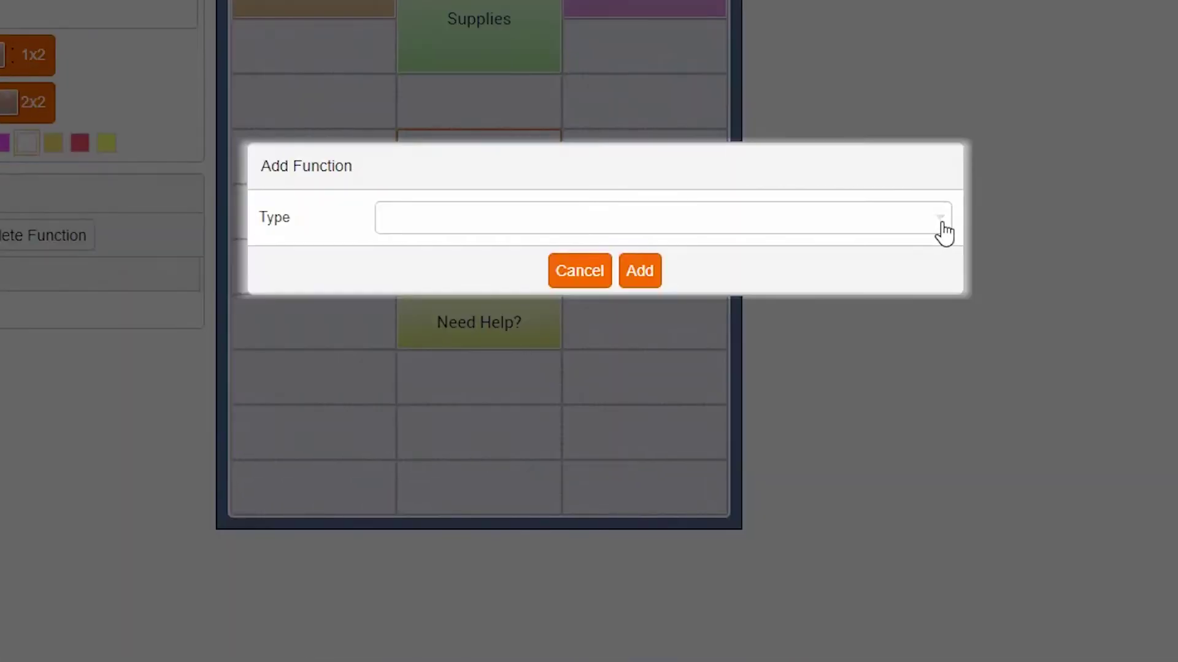
left_click(1144, 544)
left_click_drag(937, 248, 936, 329)
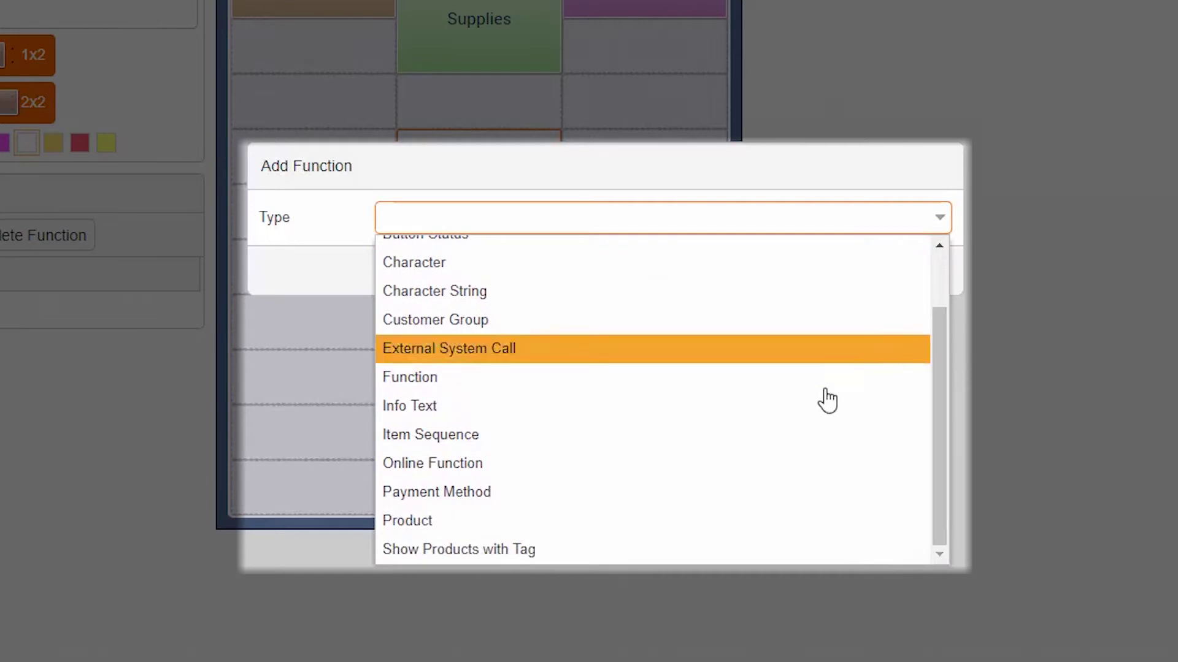
left_click(607, 531)
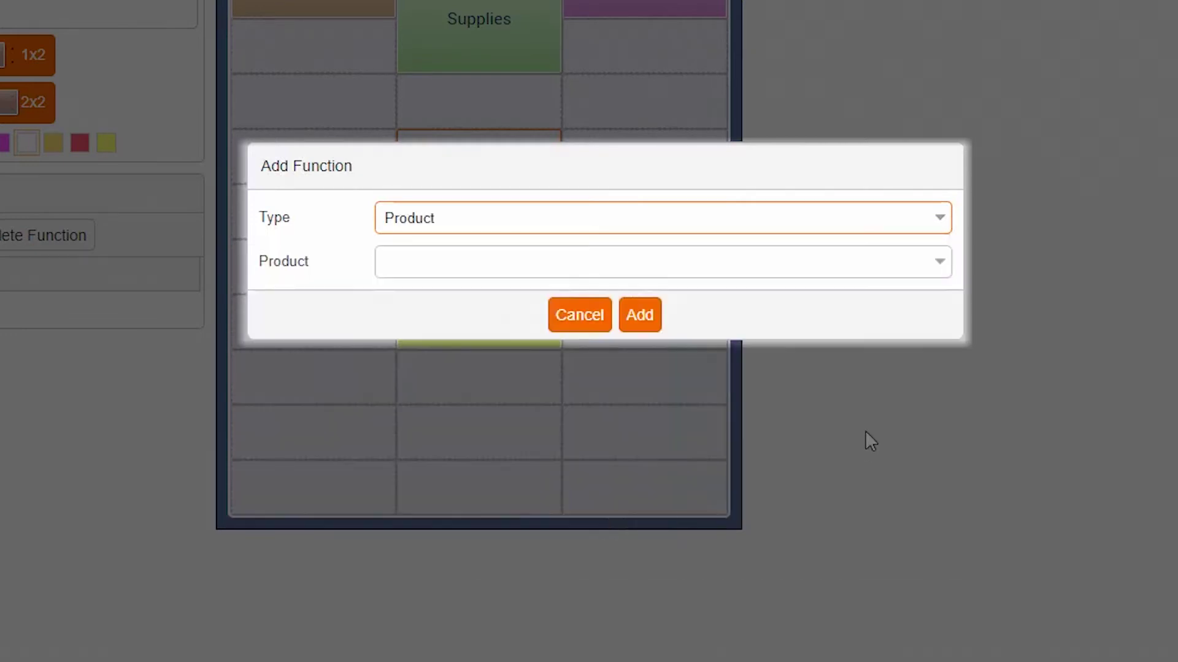
left_click(938, 264)
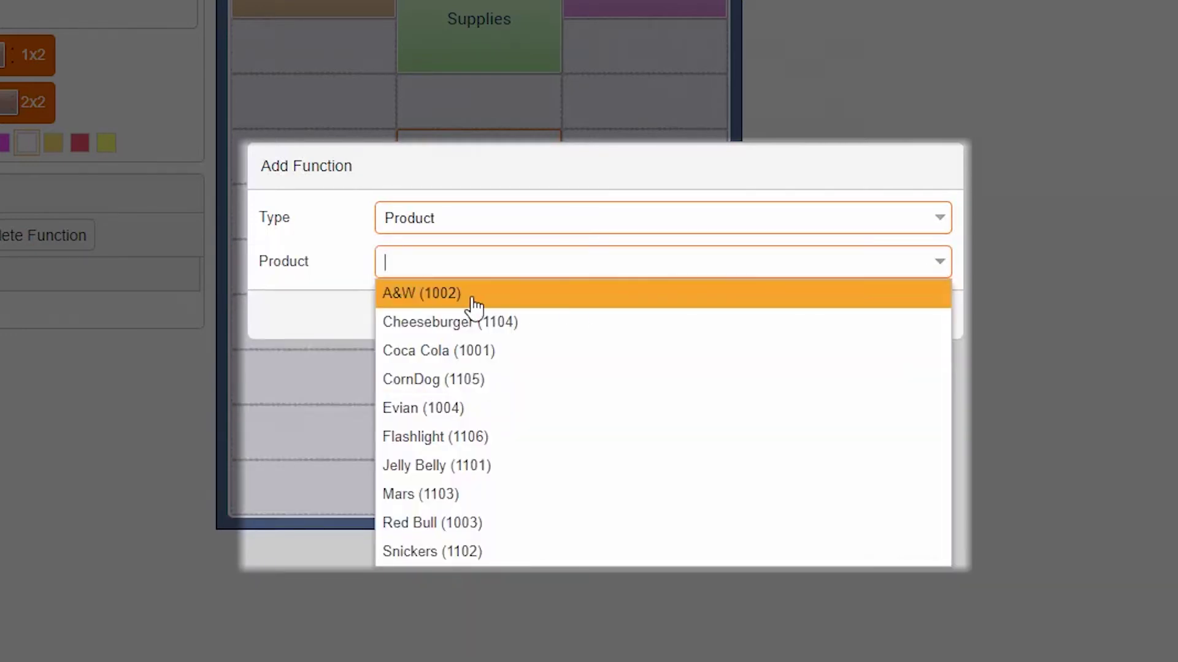
left_click(430, 299)
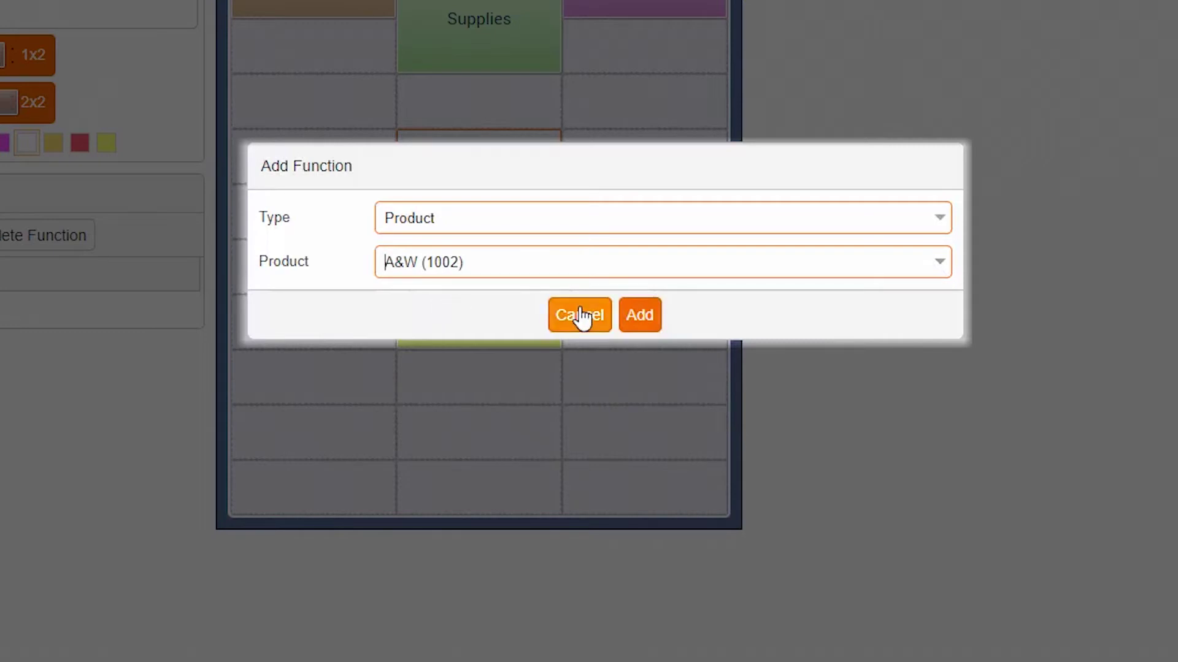
left_click(640, 317)
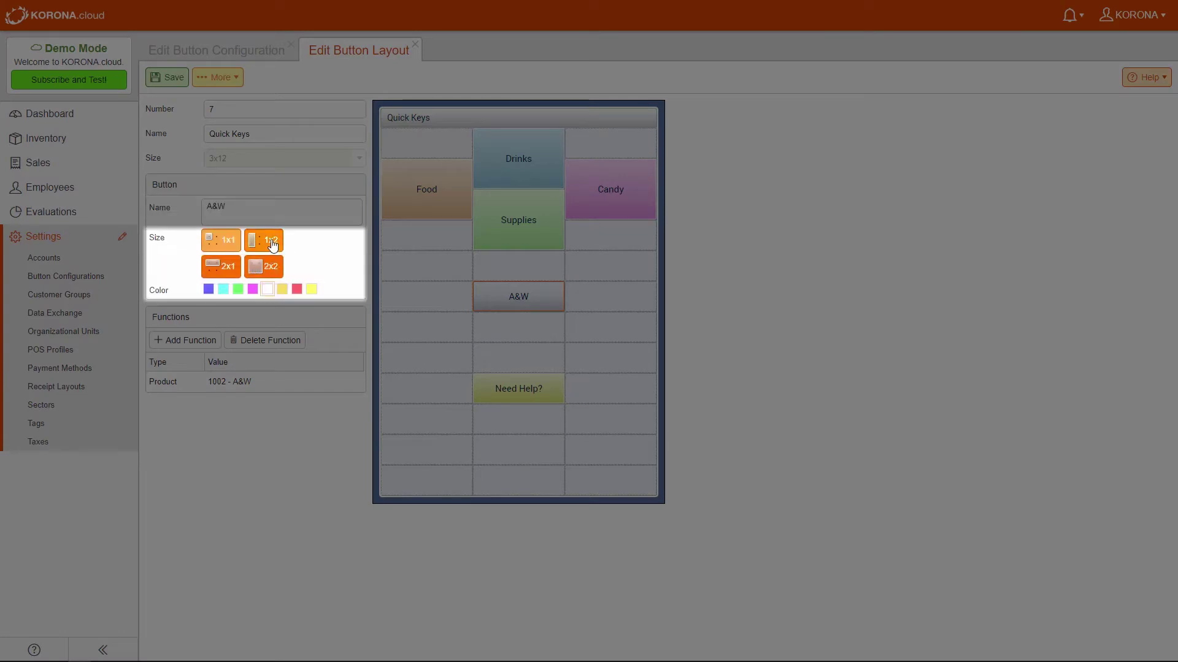
Step: Make the A&W button 1x2 and red
left_click(273, 244)
left_click(297, 290)
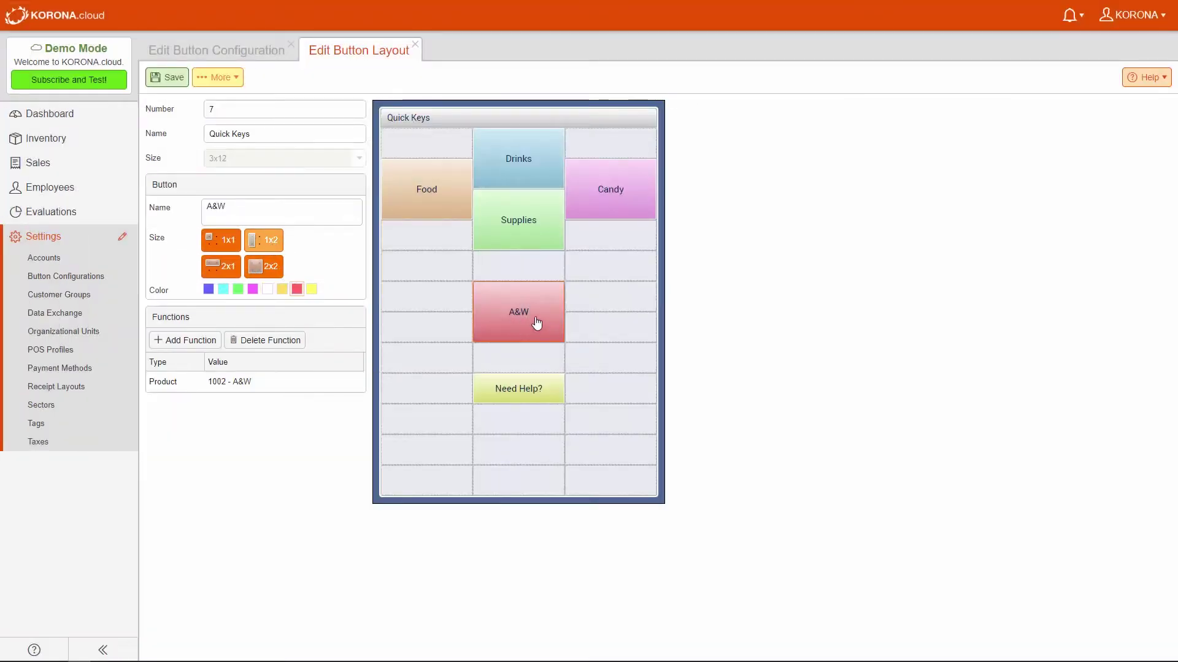
left_click_drag(539, 324, 509, 309)
Step: Delete the Need Help? button, save Quick Keys, and go to the Button Layouts list
right_click(502, 389)
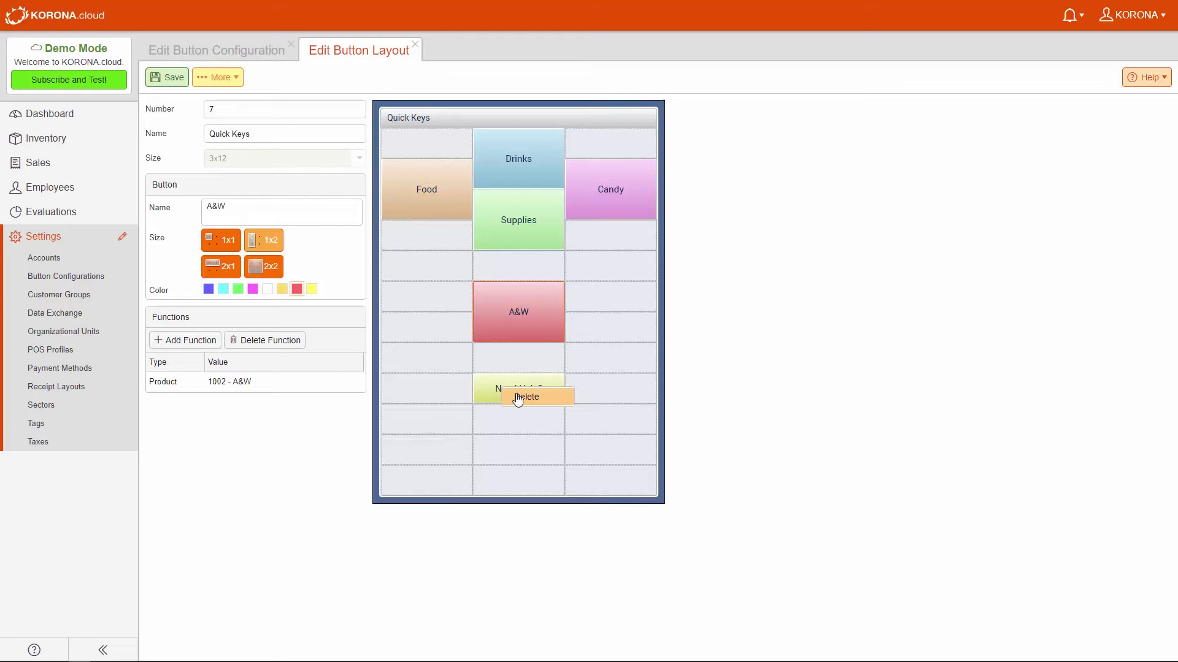
left_click(518, 397)
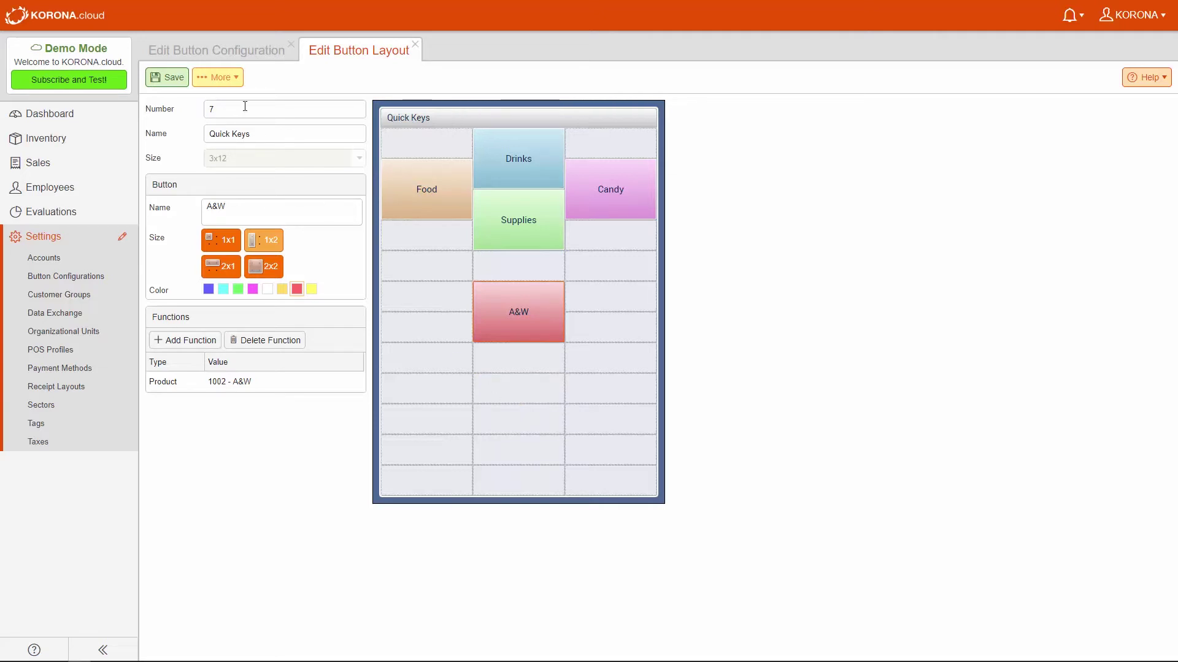
left_click(176, 81)
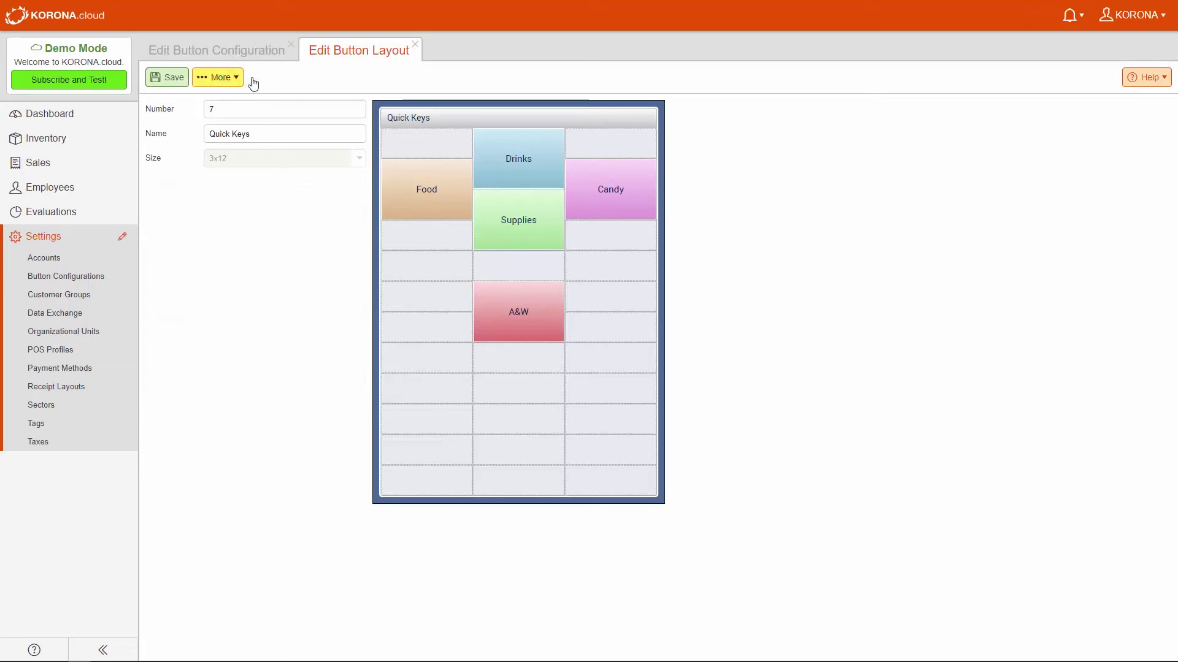
left_click(415, 46)
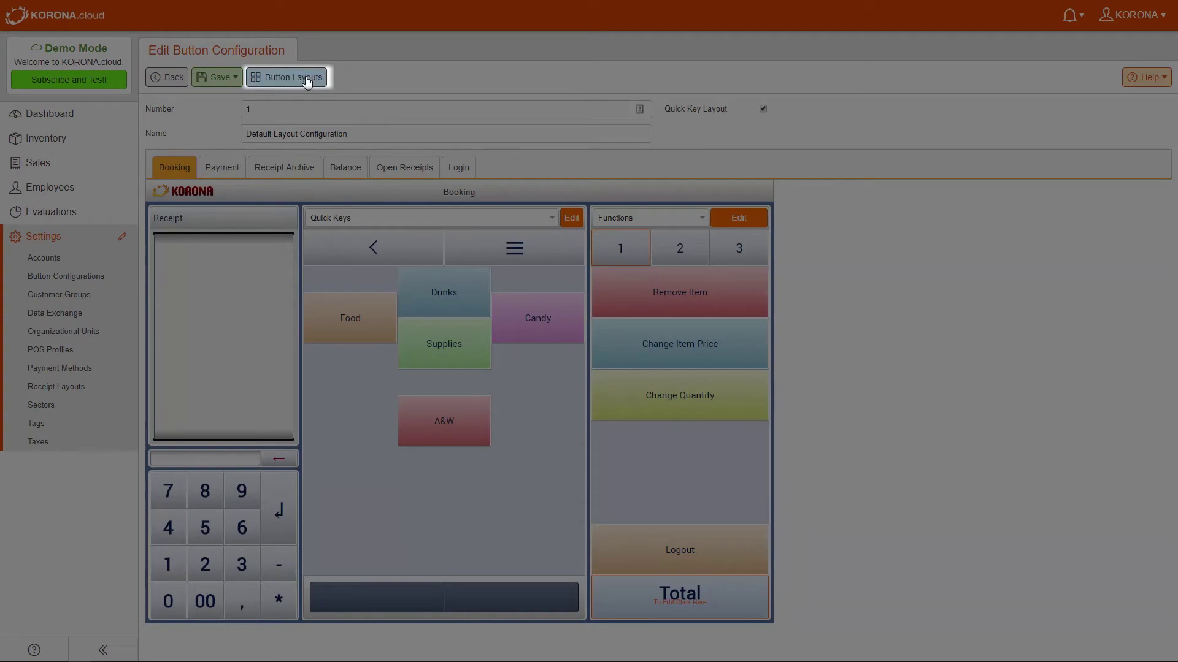
left_click(306, 80)
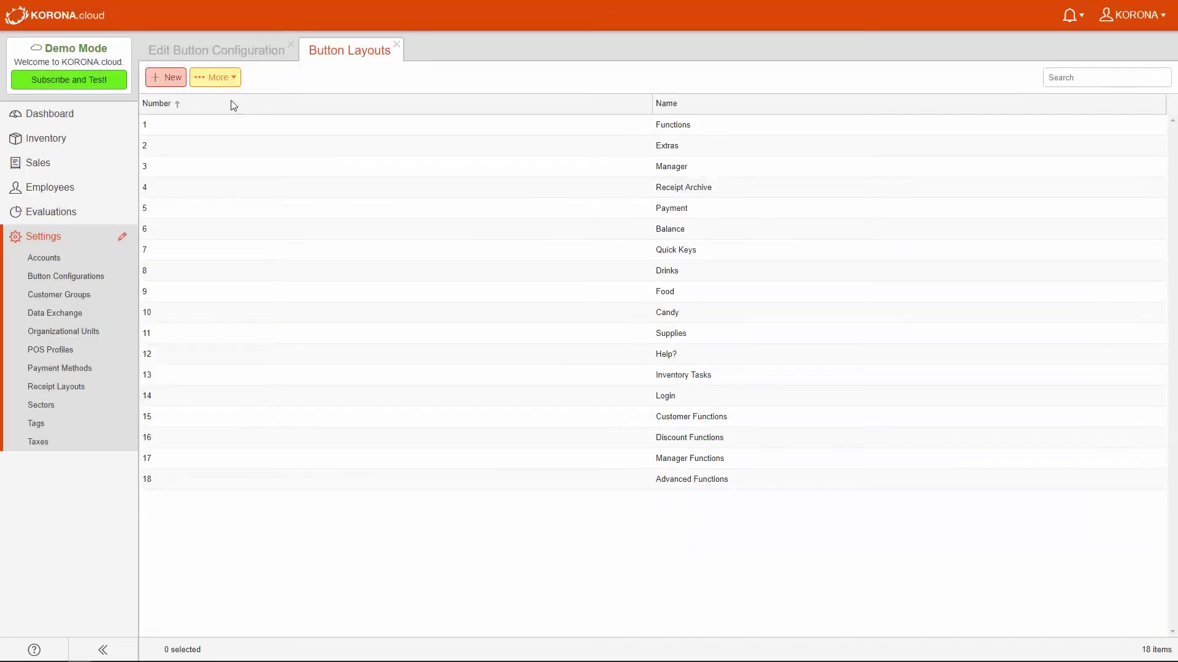
Step: Create a new layout from the Empty Button Layout template
left_click(166, 78)
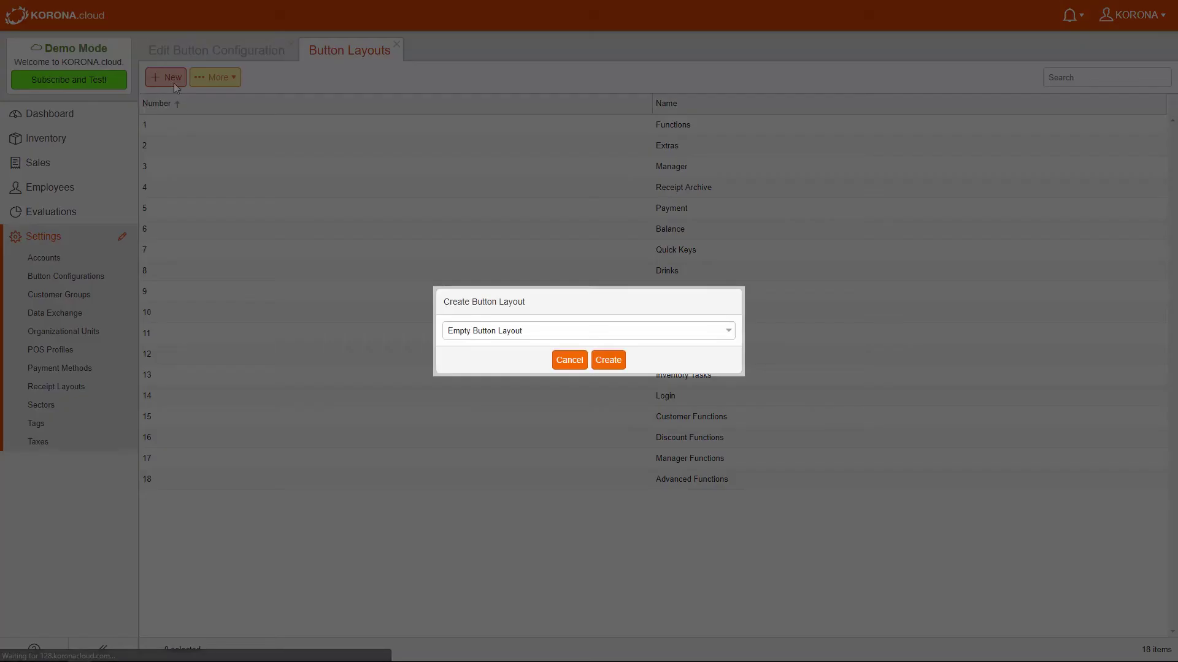
left_click(720, 336)
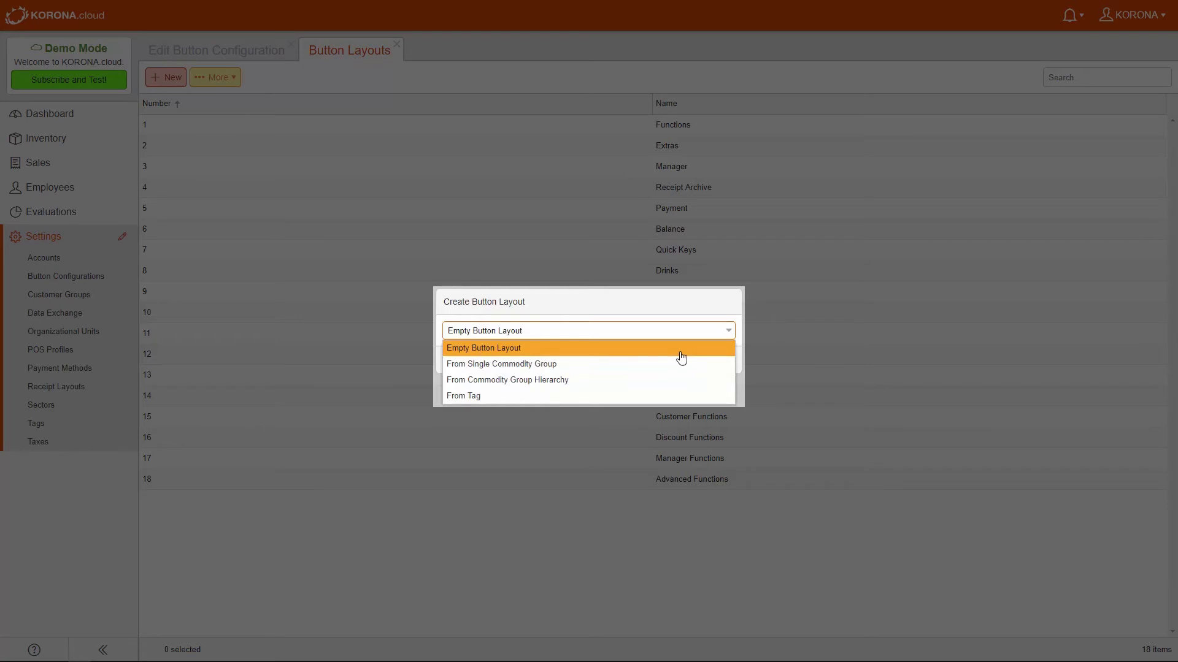
left_click(681, 357)
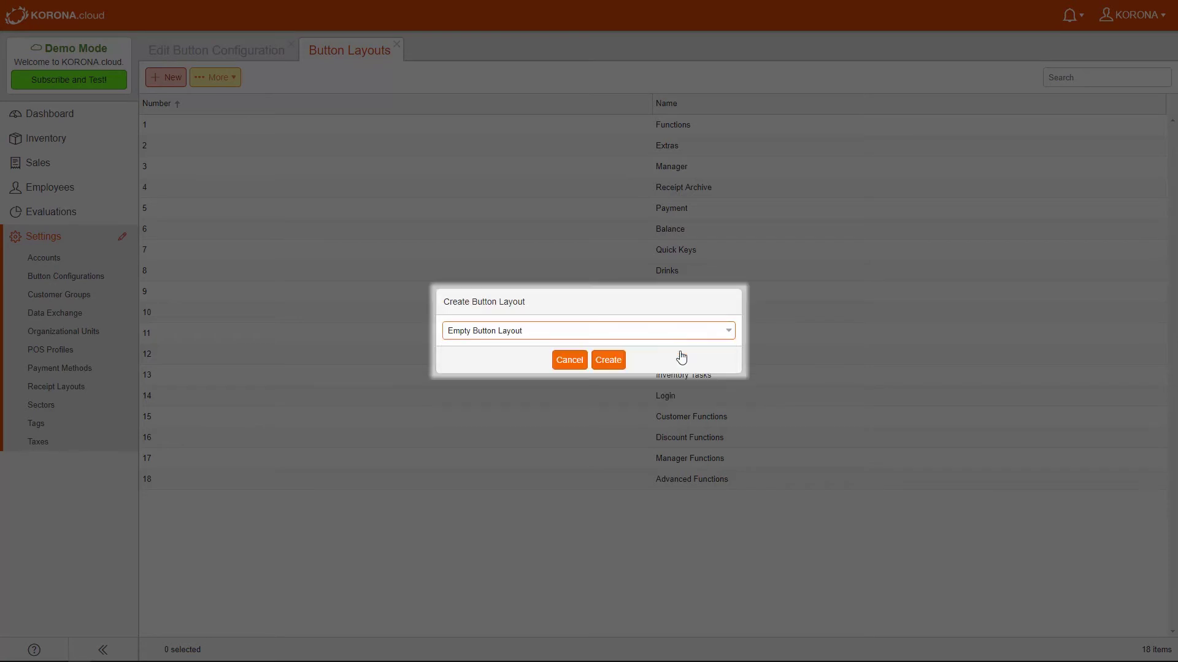
left_click(610, 361)
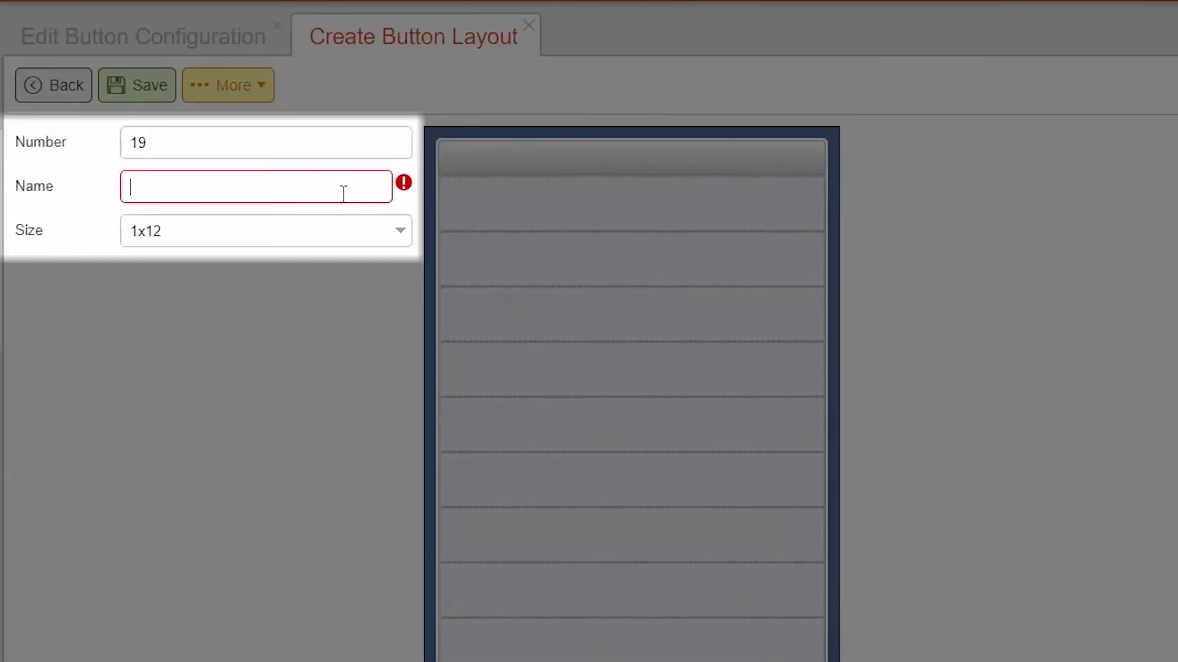
Step: Name layout 19 'Soda', size it 3x12, and select its first cell
type("Soda")
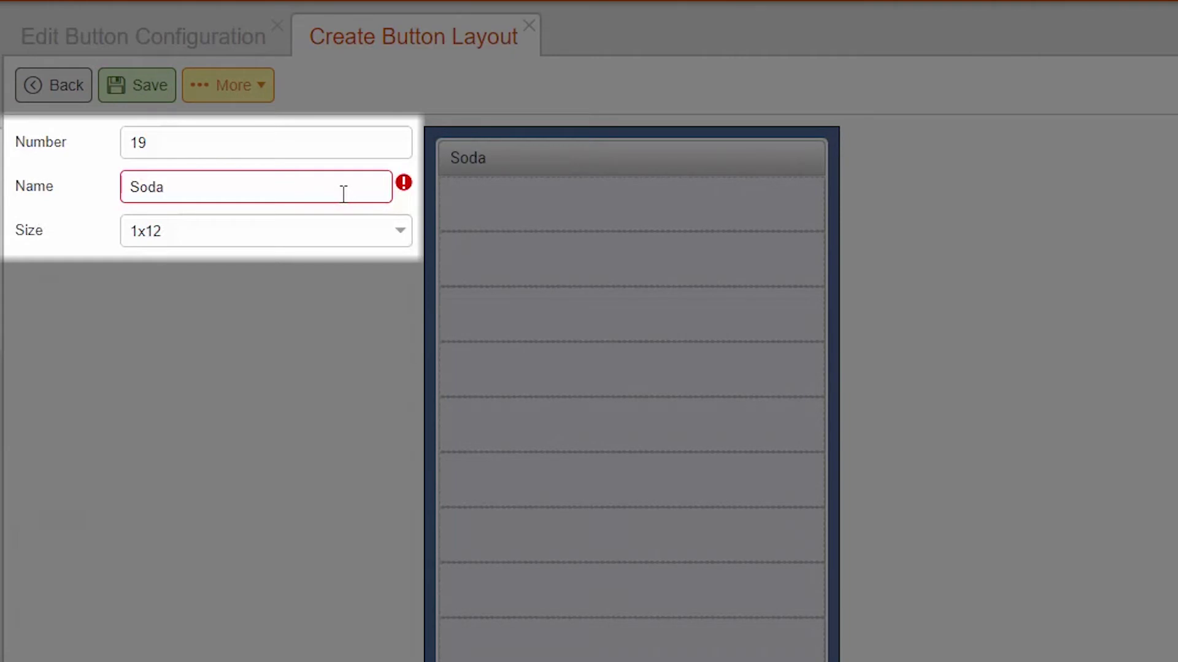
left_click(399, 236)
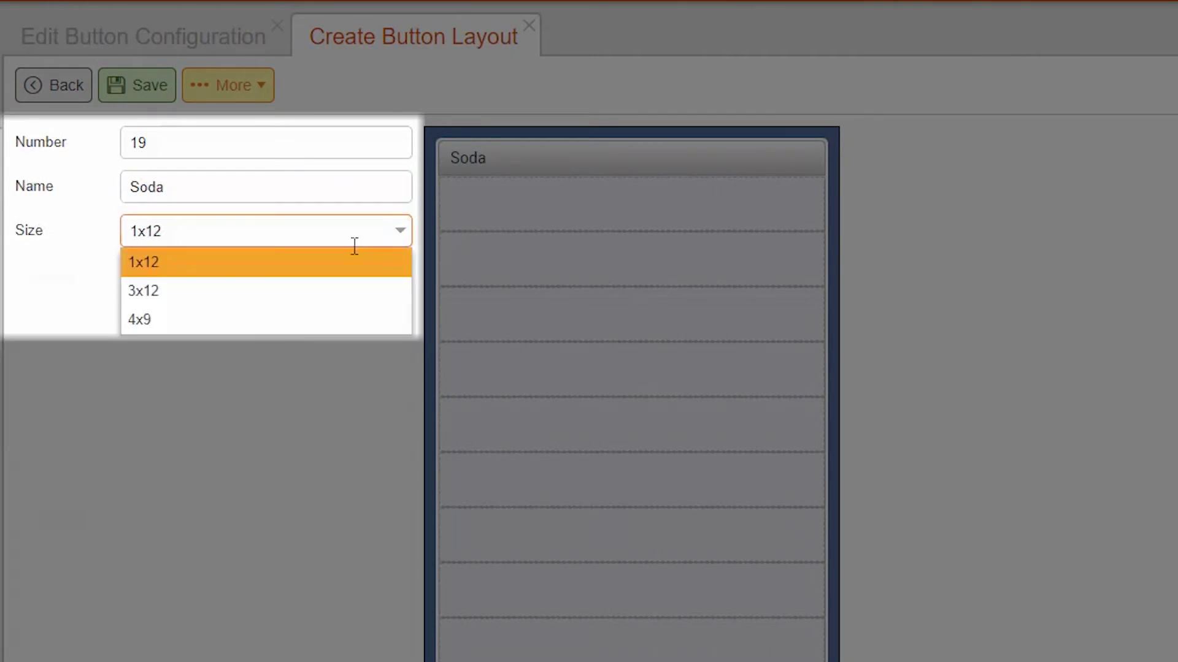
left_click(315, 291)
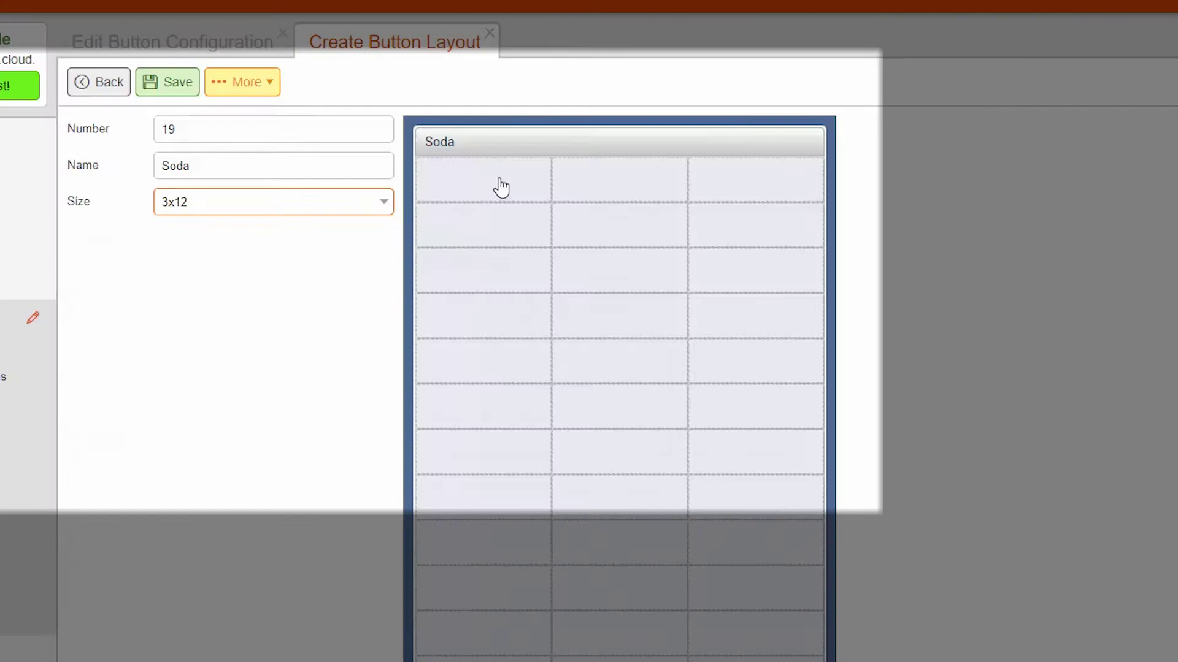
left_click(538, 214)
Step: Assign product A&W (1002) to the Soda layout's first cell and save
left_click(195, 341)
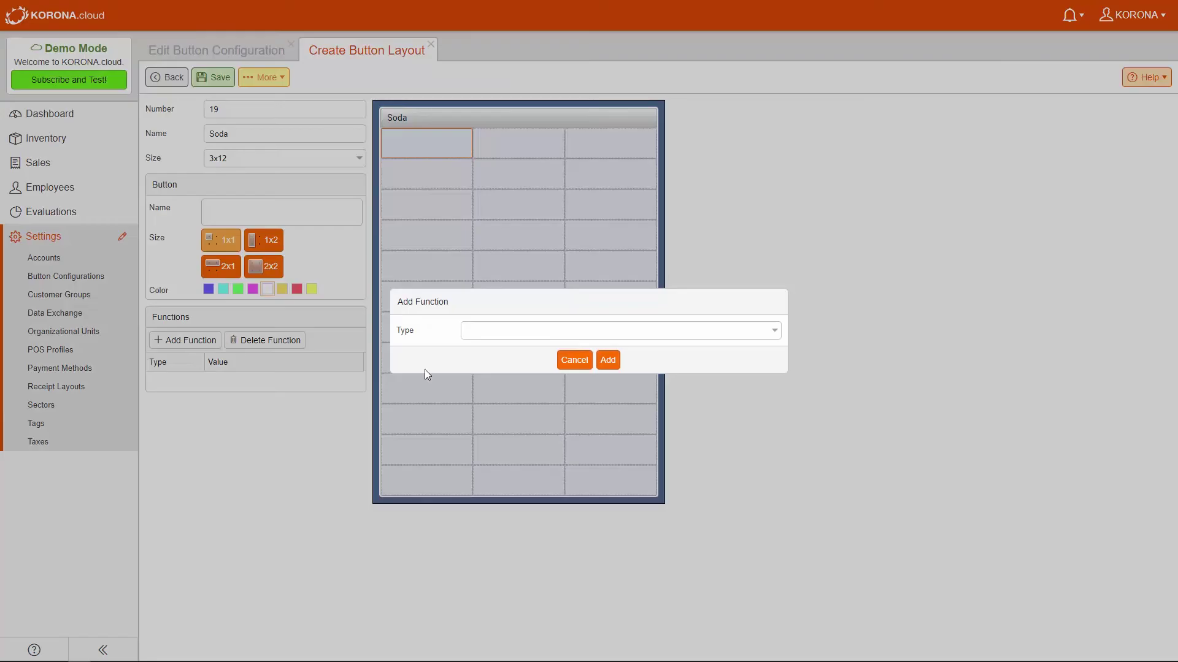
left_click(768, 334)
scroll(657, 423, "down", 2)
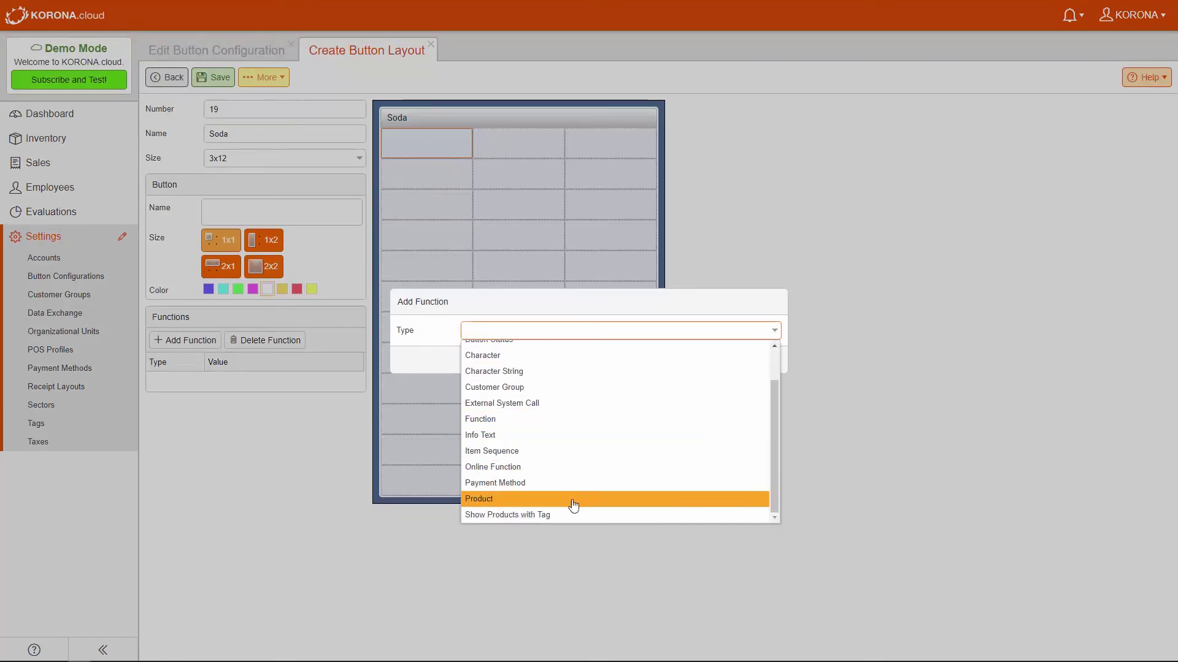
left_click(570, 499)
left_click(722, 359)
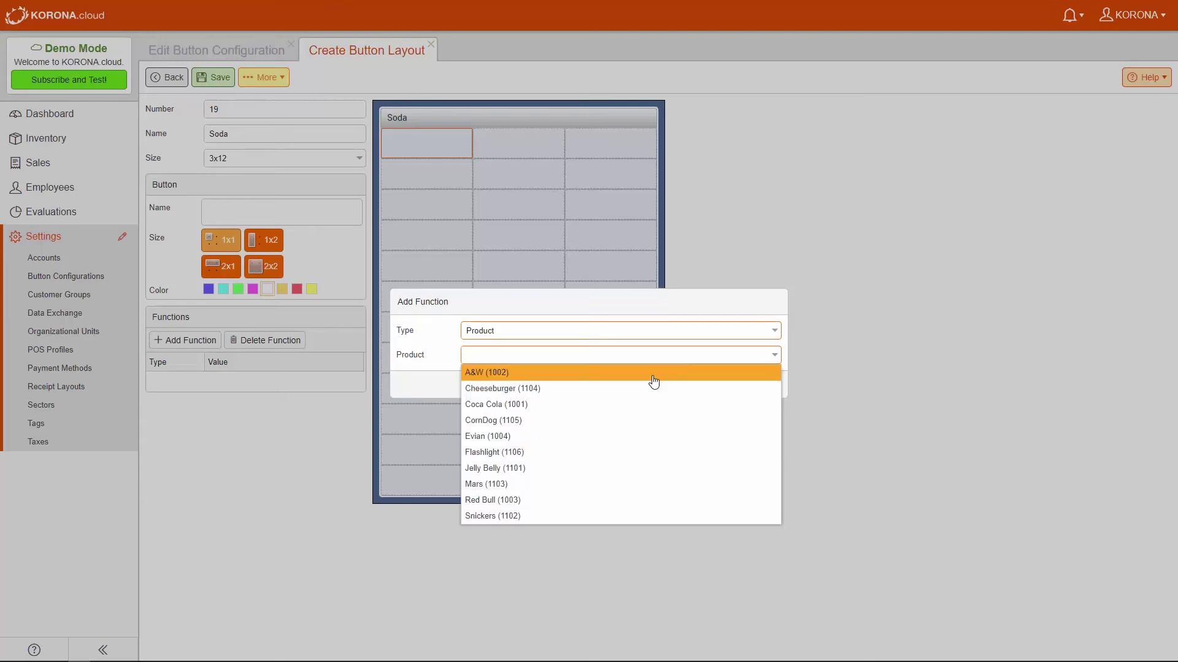
left_click(652, 377)
left_click(607, 385)
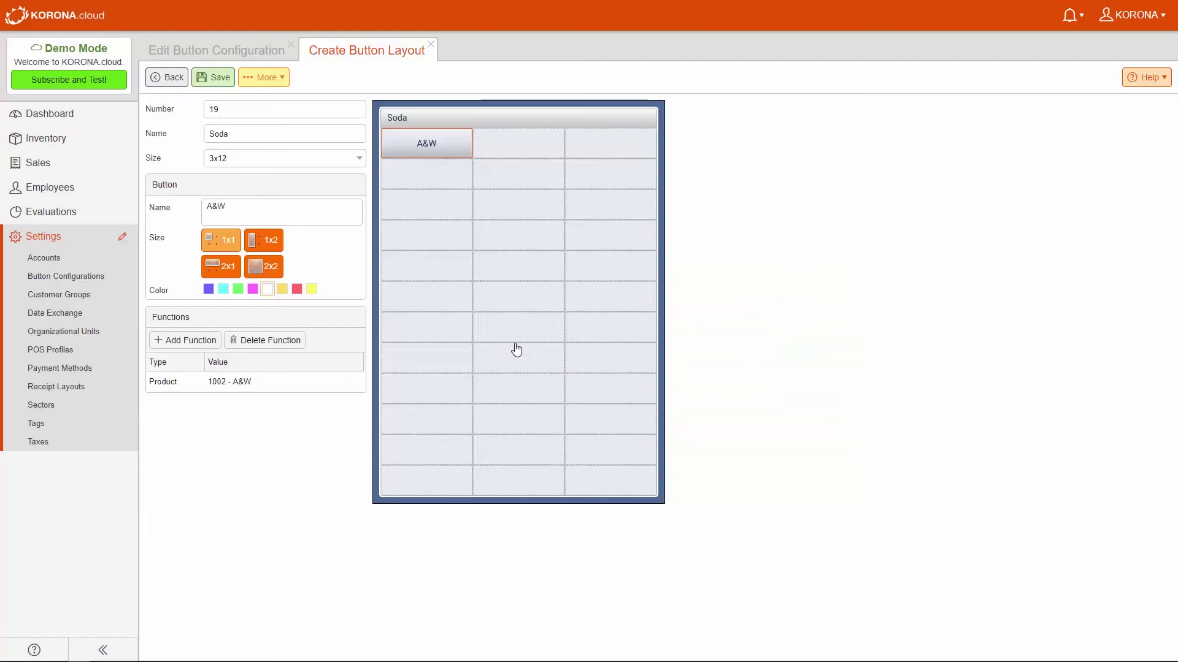
left_click(205, 82)
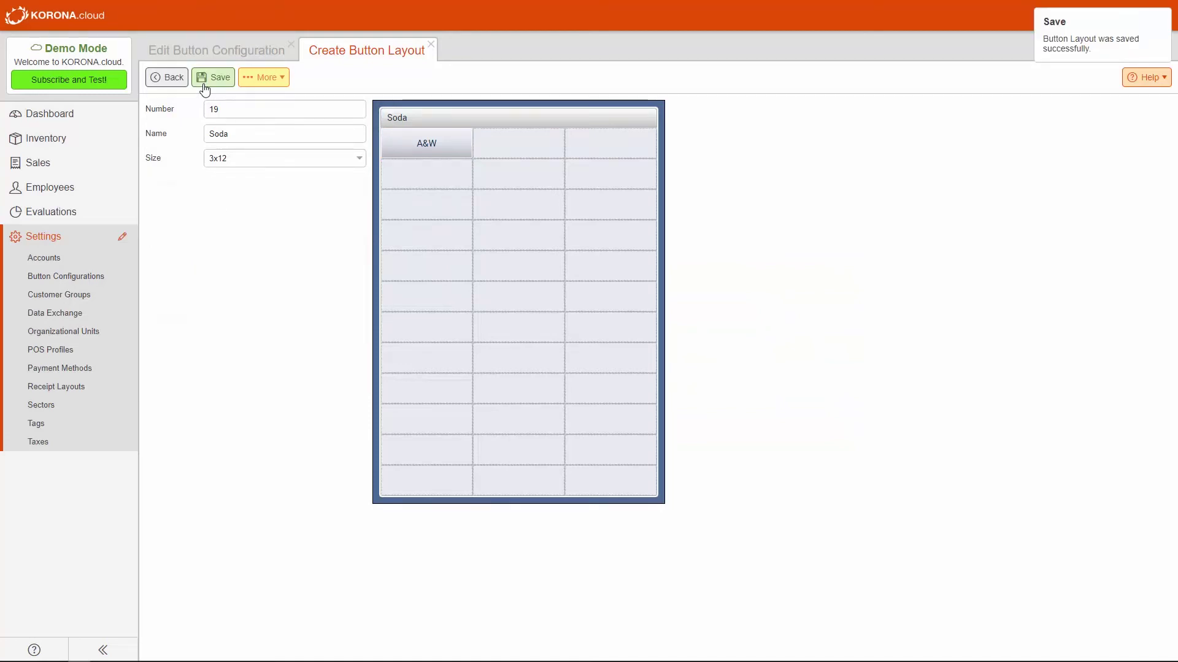
Step: Return to the Quick Keys layout editor and select an empty cell
left_click(431, 44)
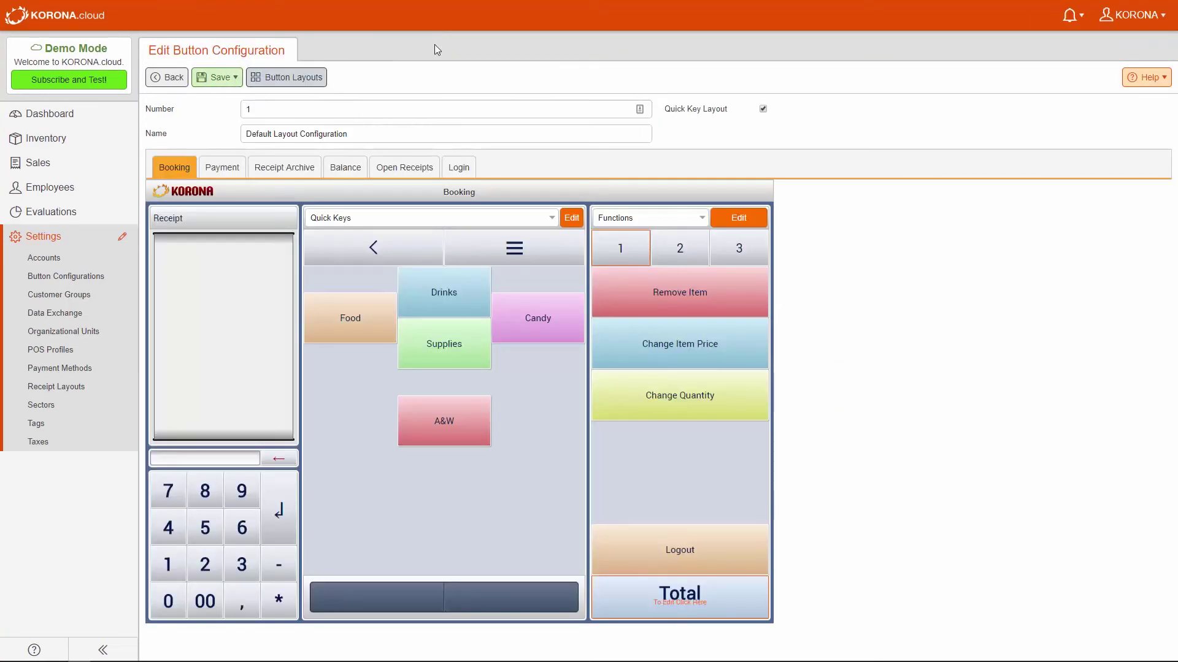
left_click(572, 217)
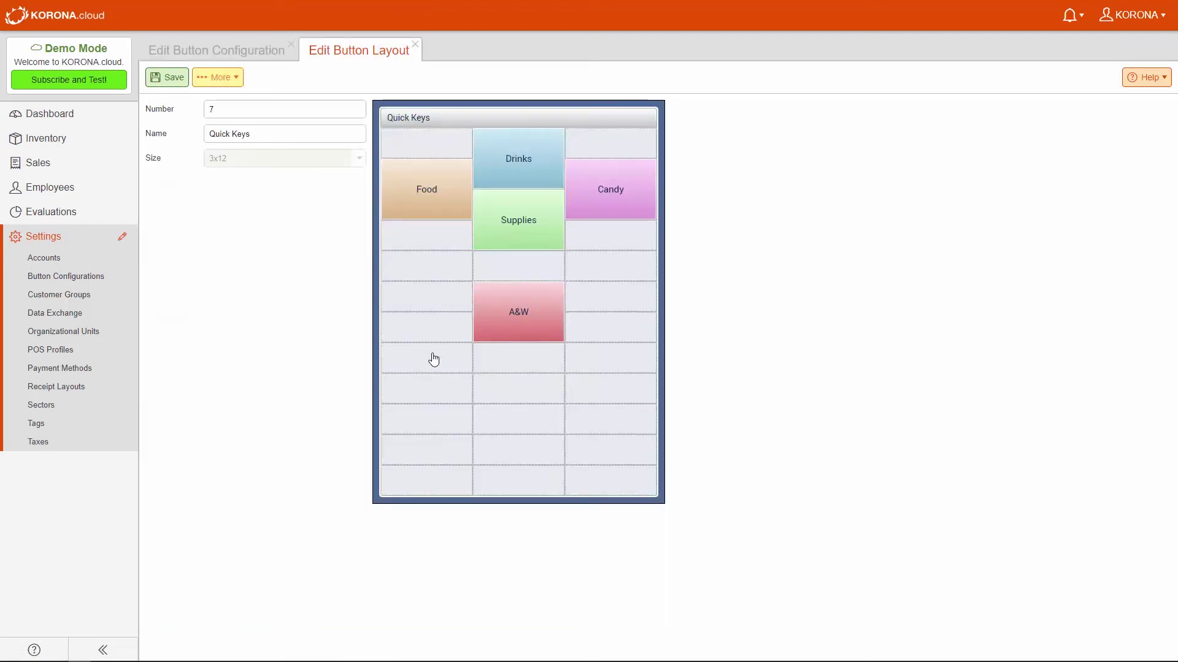
left_click(428, 393)
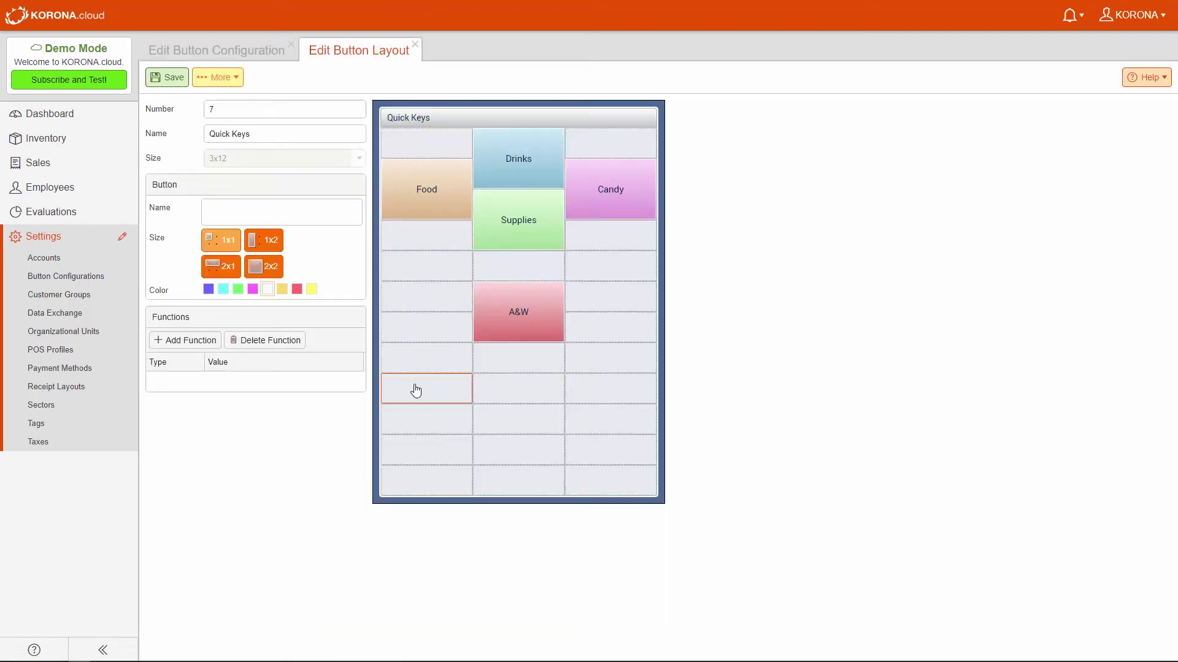
Step: Add a Button Layout function to the cell and search for 'Soda'
left_click(181, 344)
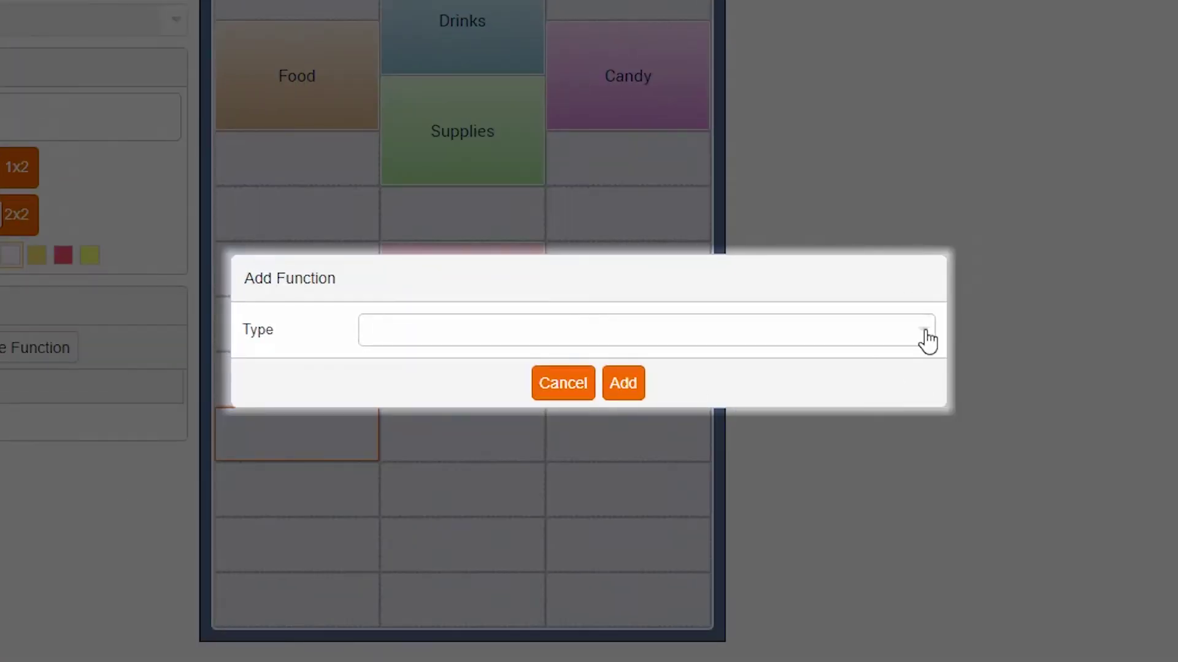
left_click(923, 332)
left_click(470, 392)
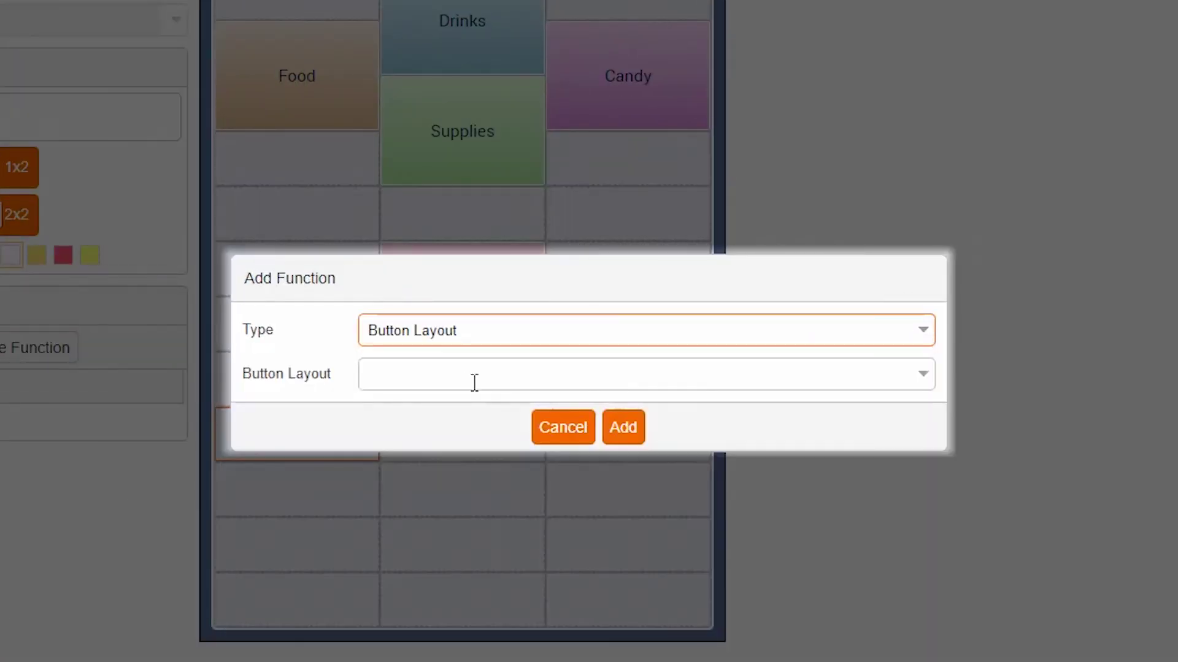
left_click(924, 387)
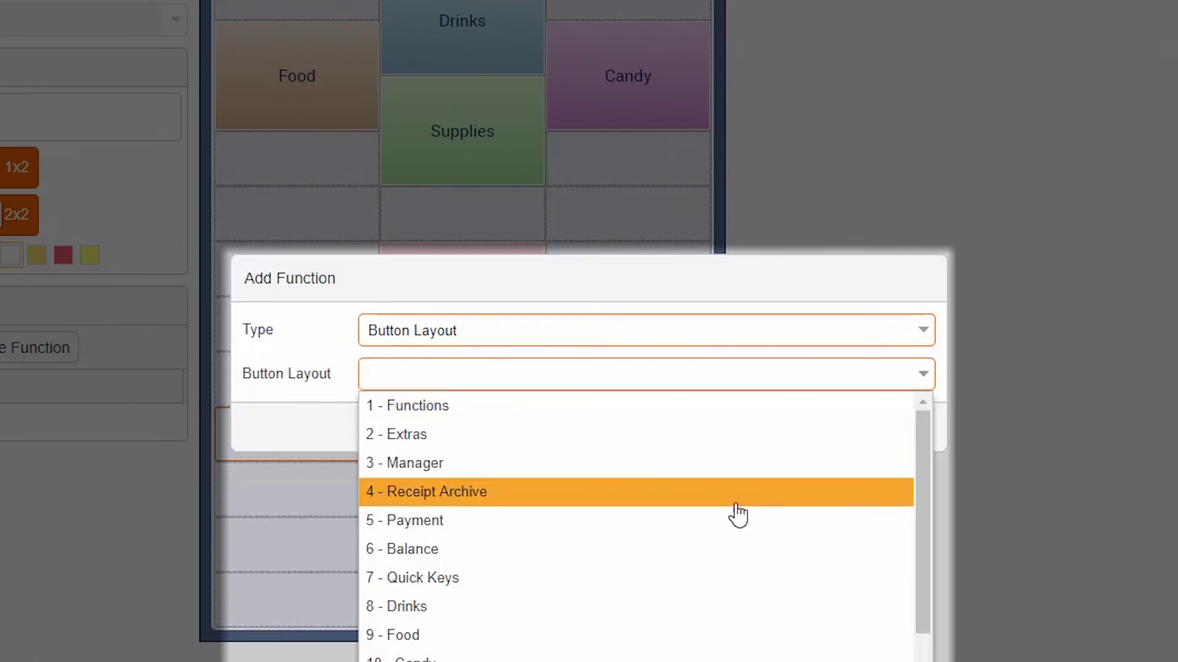
scroll(705, 531, "down", 2)
scroll(589, 589, "up", 2)
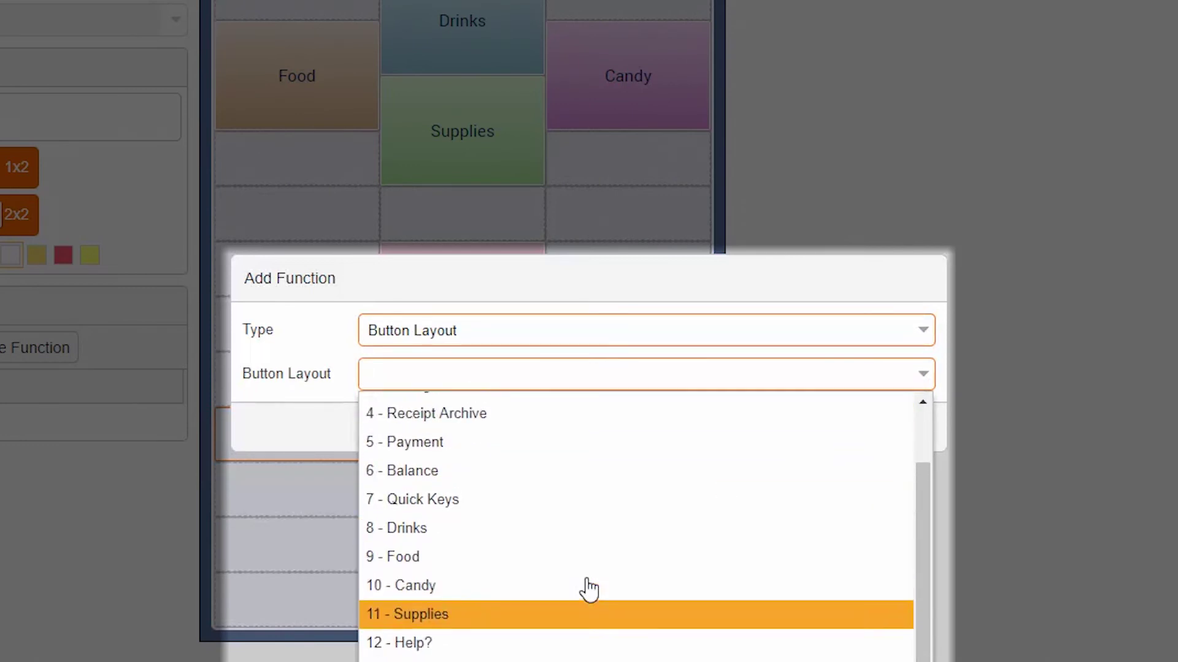
type("Soda")
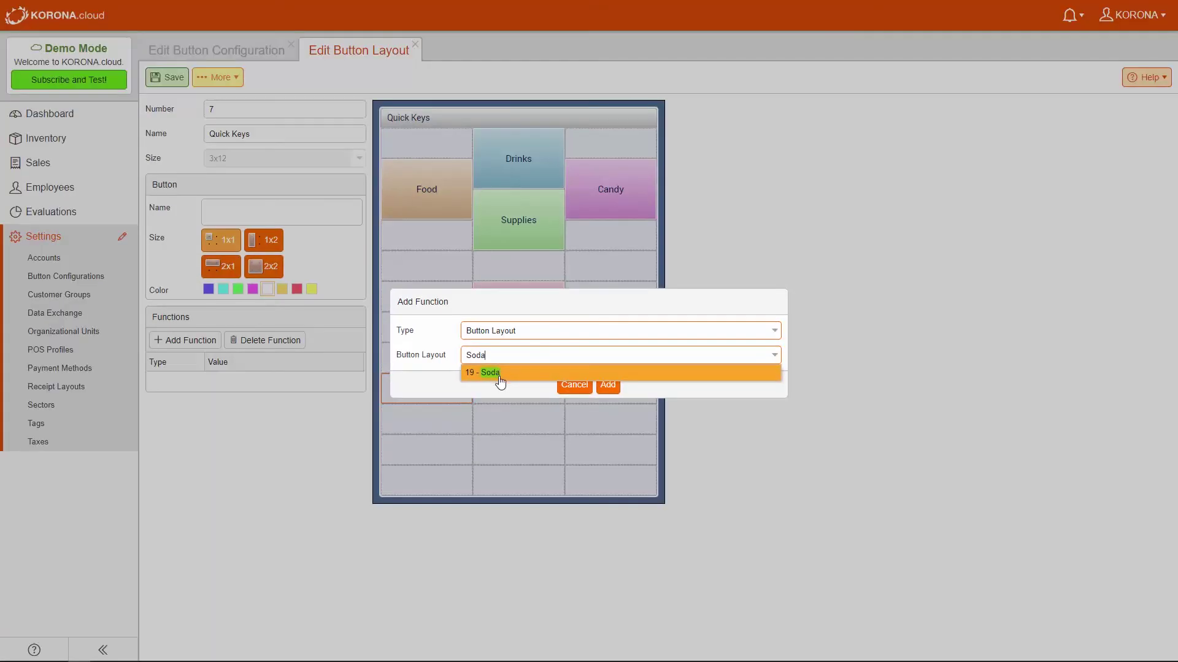
Step: Link the cell to 19 - Soda, make the button 2x2 green, and save Quick Keys
left_click(438, 398)
left_click(620, 419)
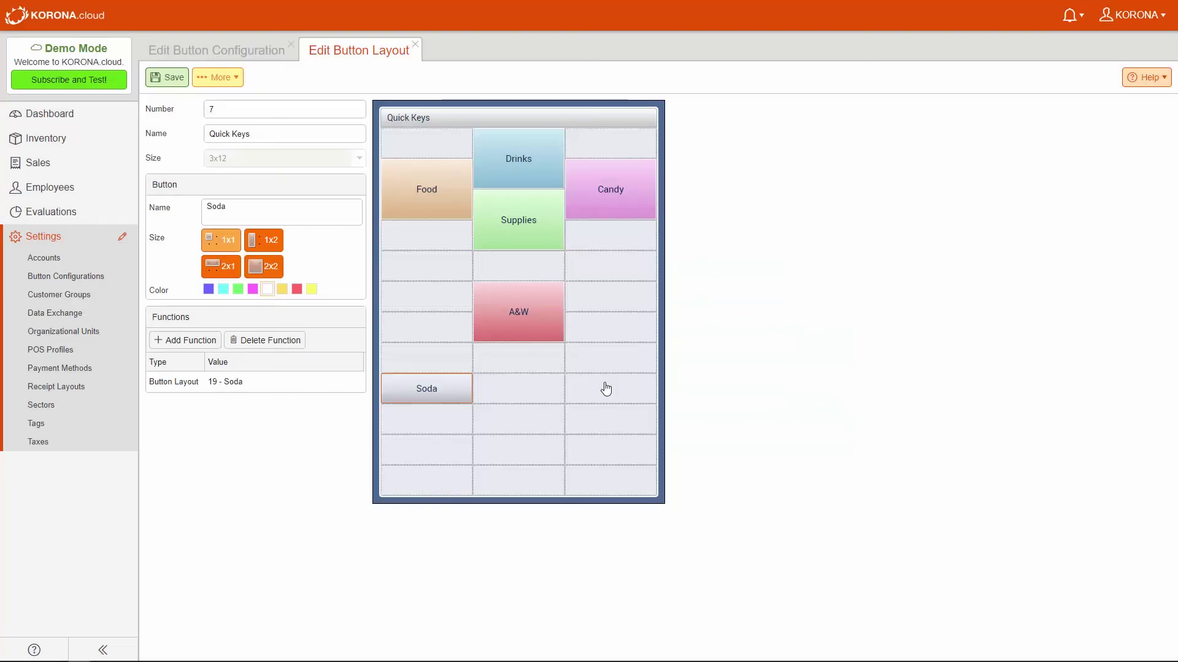
left_click(259, 266)
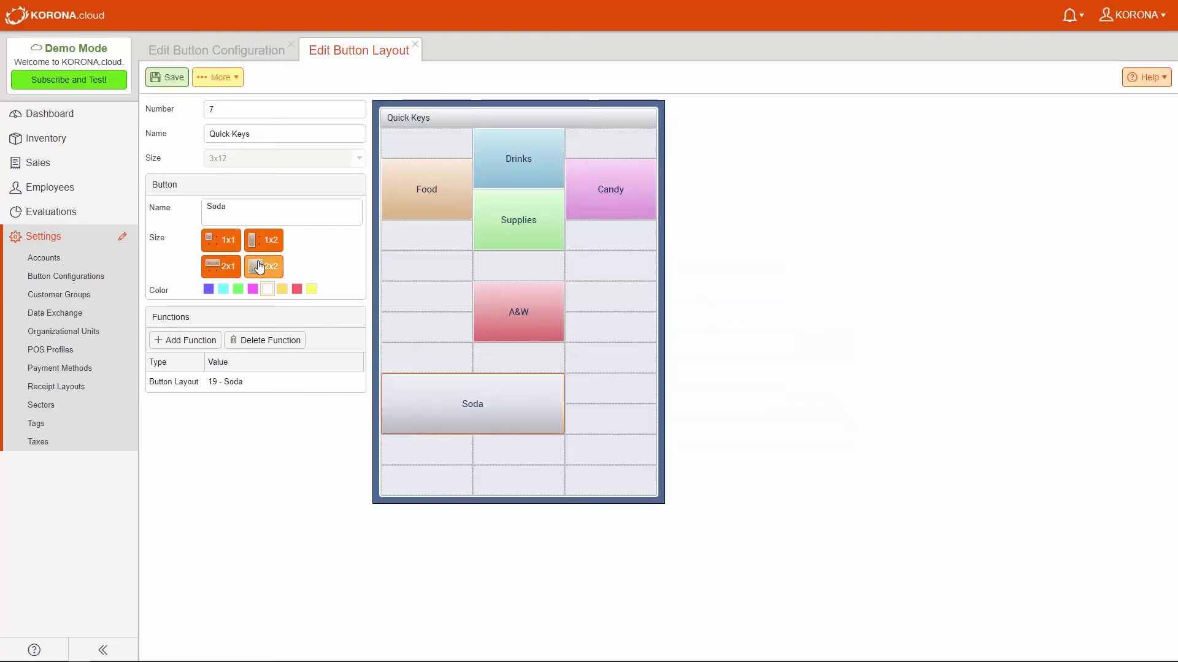
left_click(239, 289)
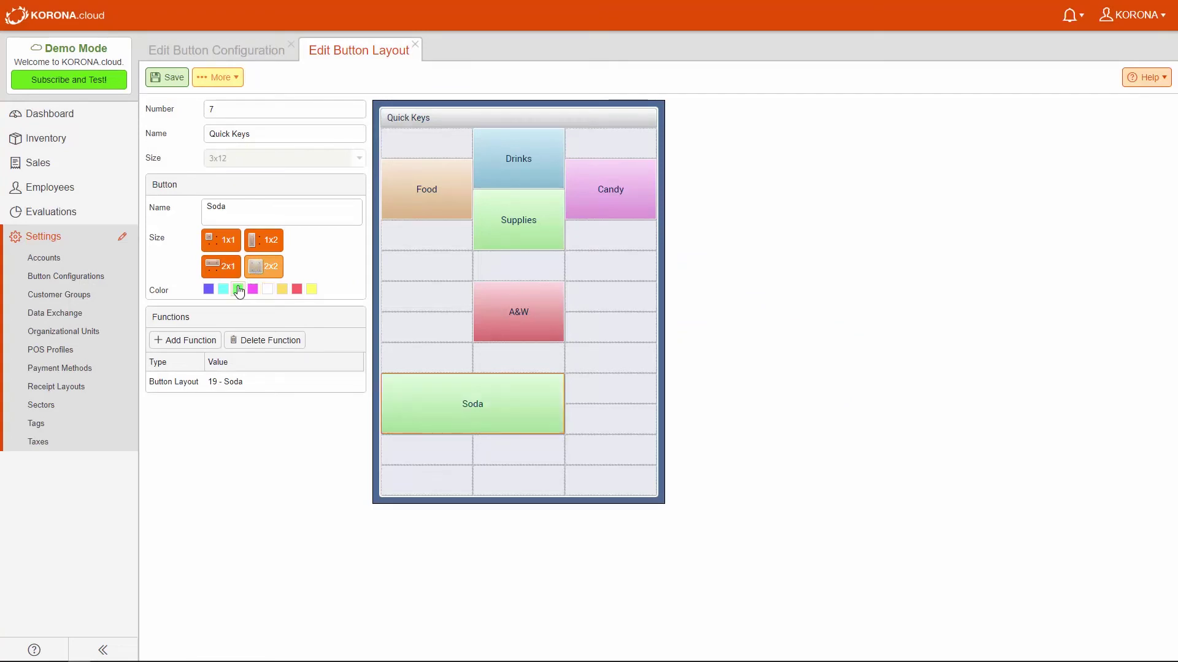
left_click(179, 81)
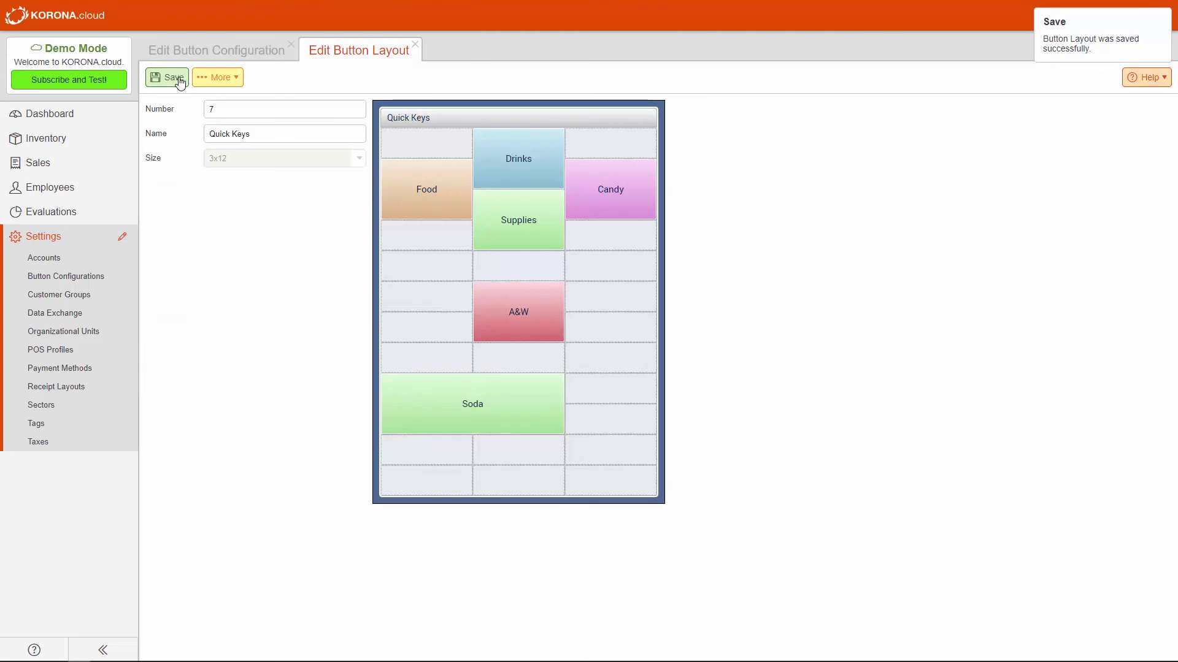
Step: Close the Quick Keys layout editor and test that the Soda button opens its group
left_click(415, 45)
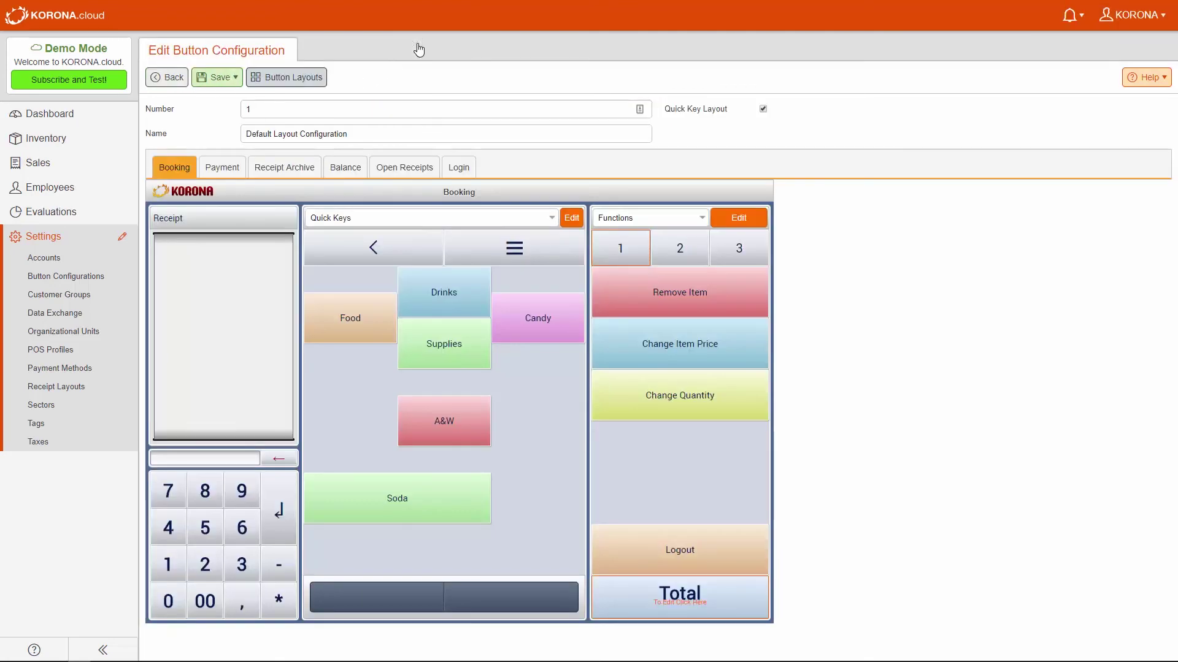
left_click(408, 507)
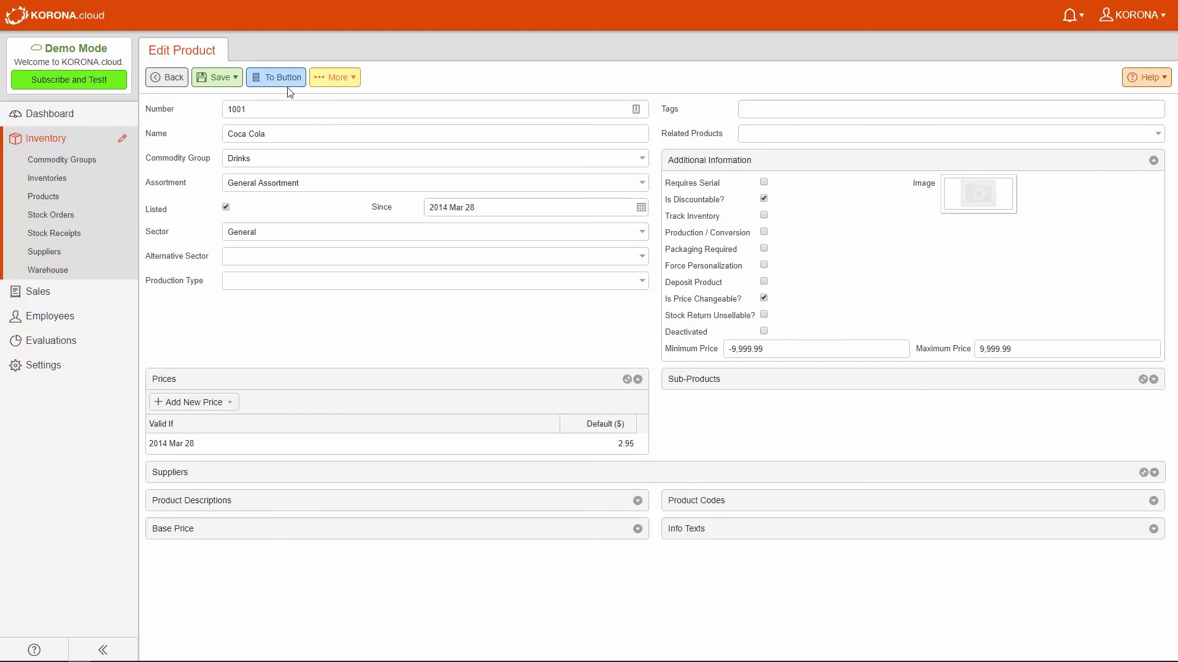
Step: Assign Coca Cola to the Soda button layout with a magenta button colour
left_click(282, 78)
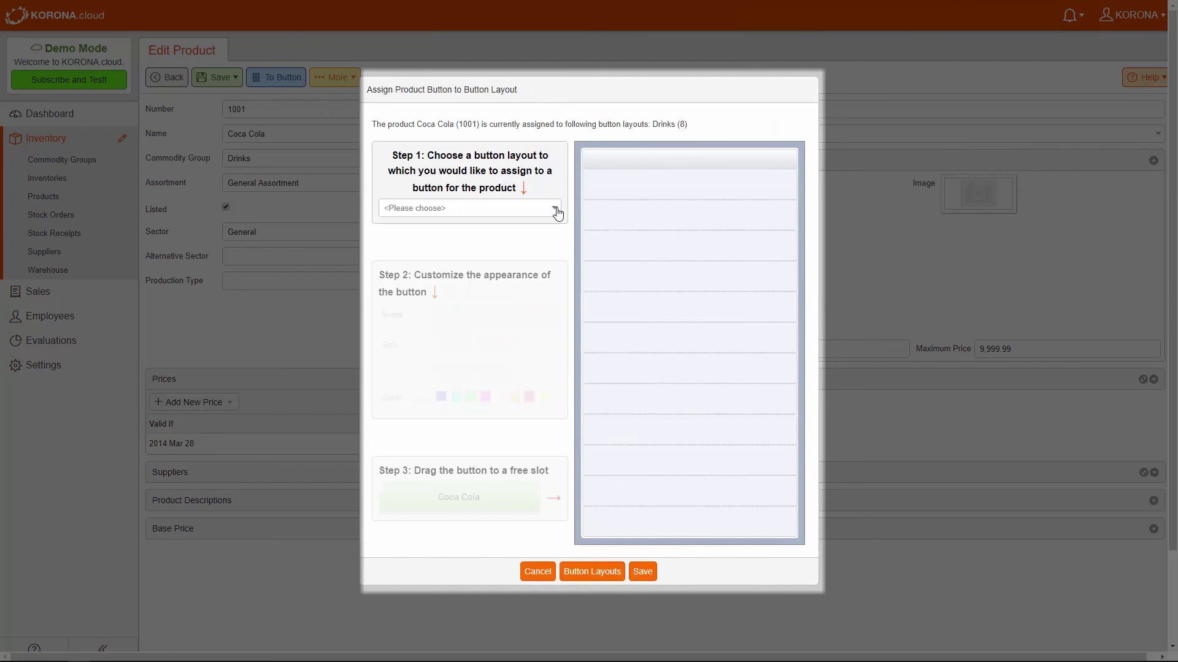
left_click(555, 209)
type("s")
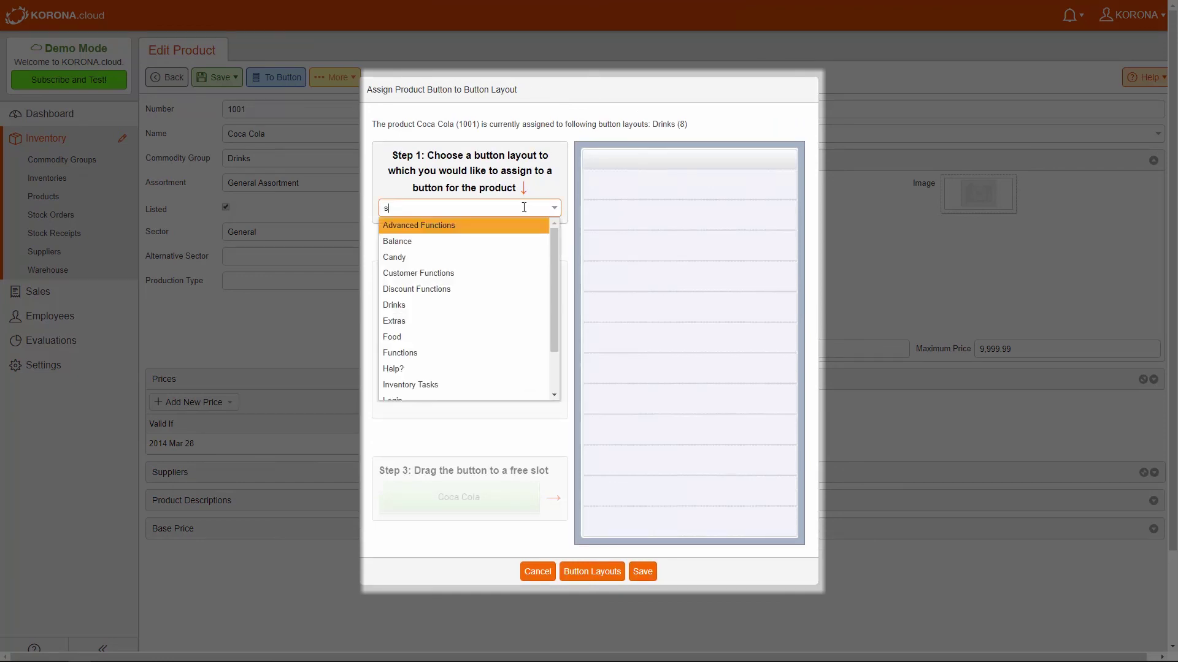
type("oda")
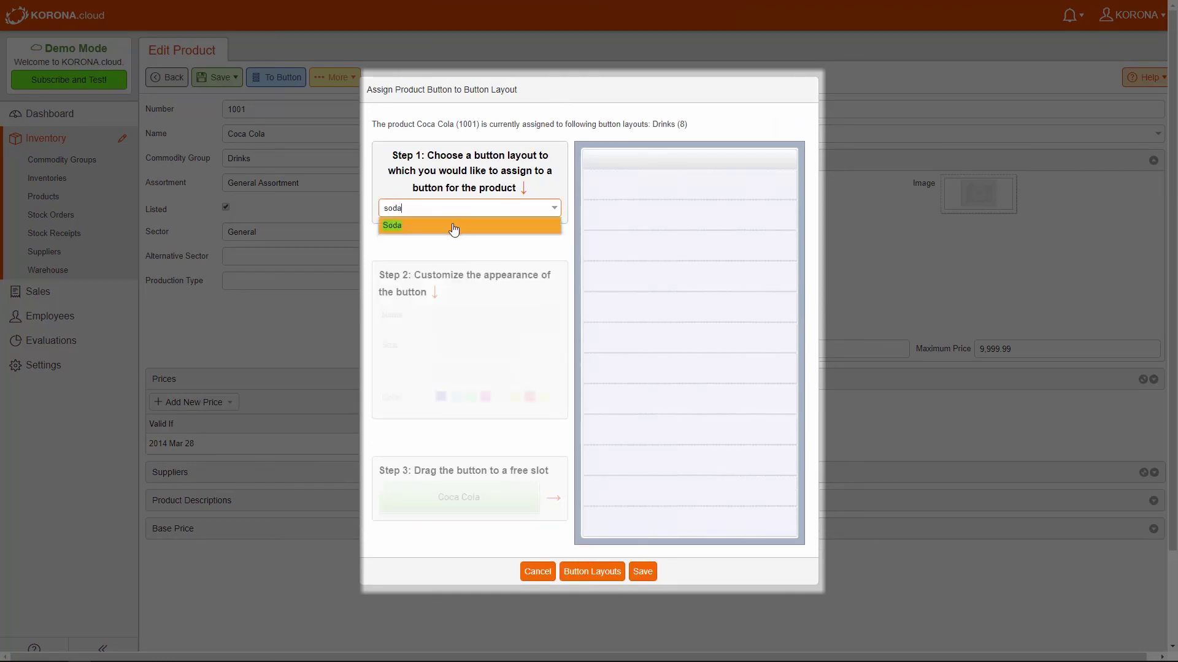
left_click(454, 225)
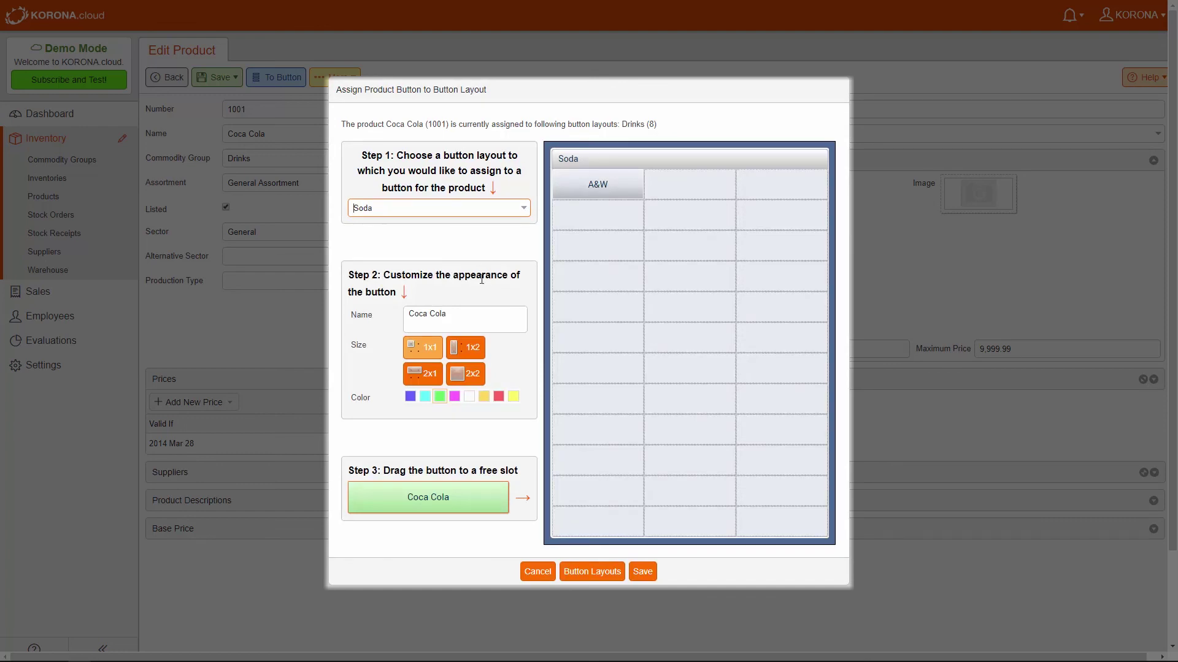
left_click(455, 396)
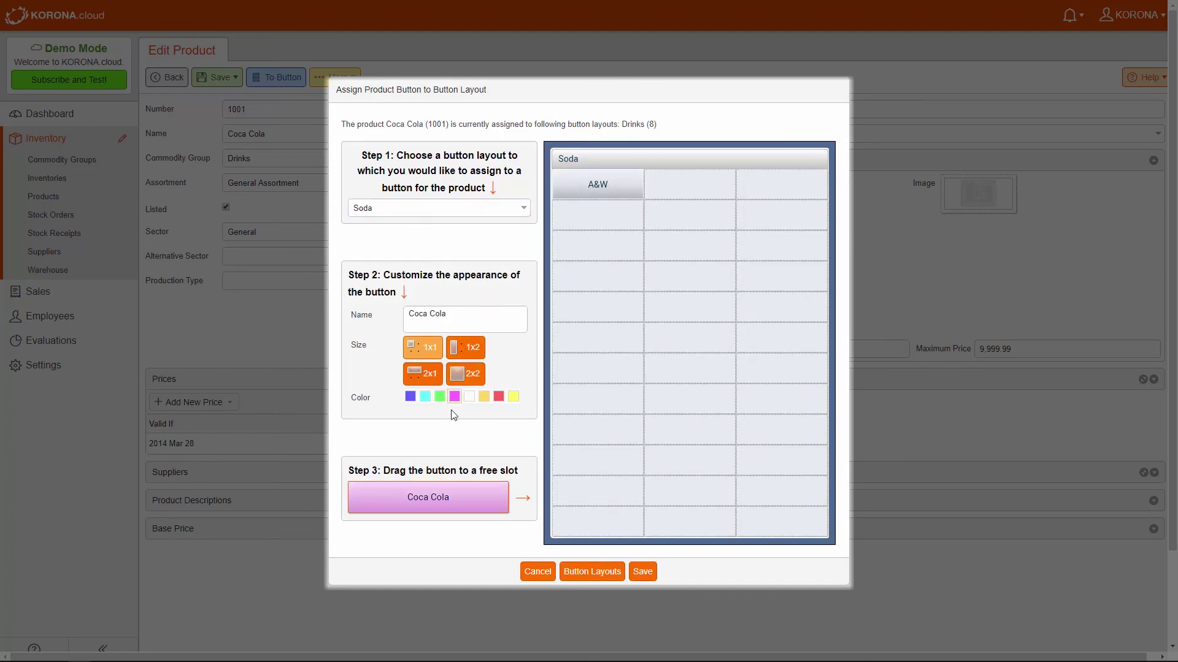